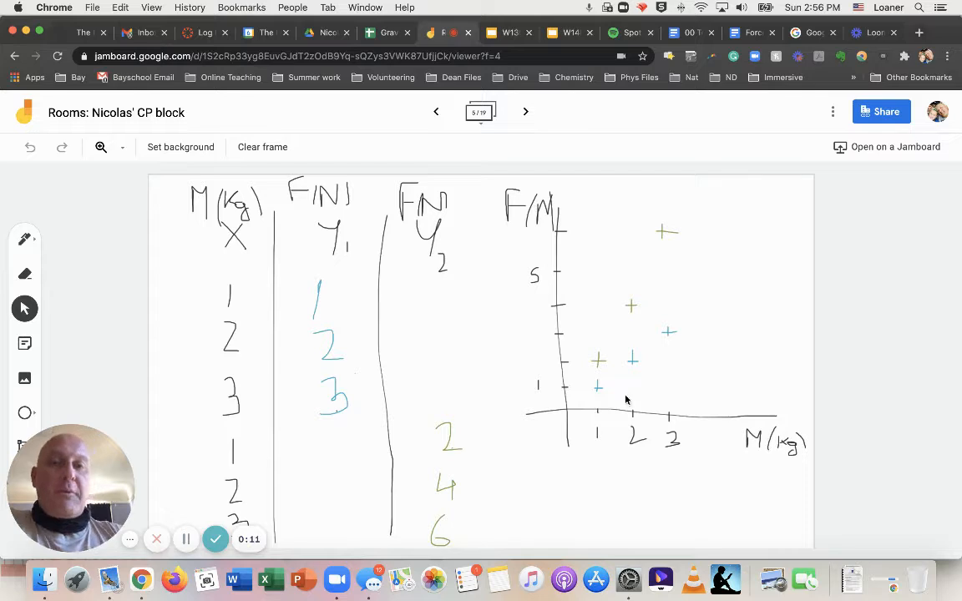
# Examine the hand-drawn force versus mass graph and its two data series on the whiteboard frame.
pyautogui.scroll(5, 673, 373)
pyautogui.hscroll(5, 672, 373)
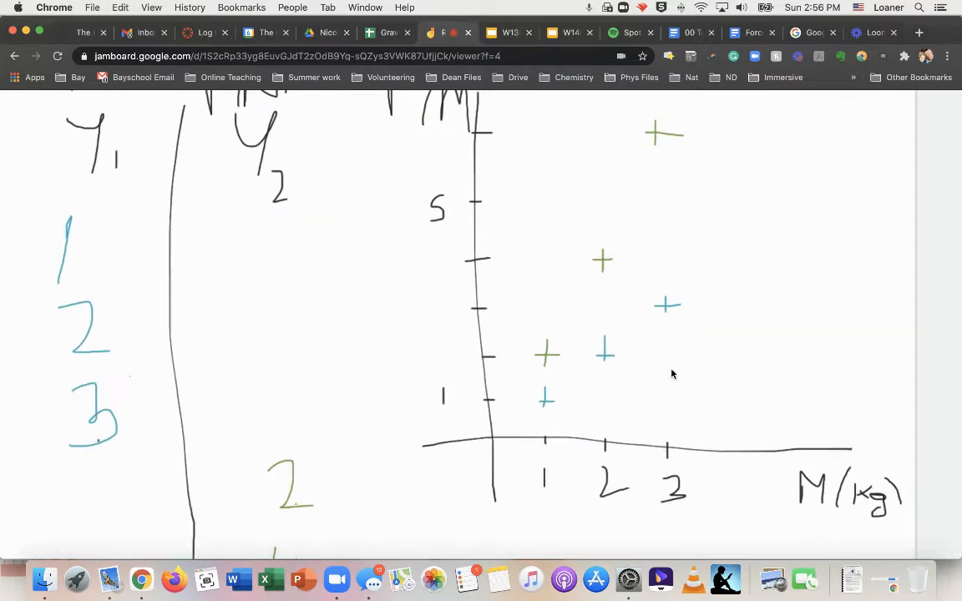
pyautogui.scroll(2, 672, 374)
pyautogui.scroll(-1, 672, 373)
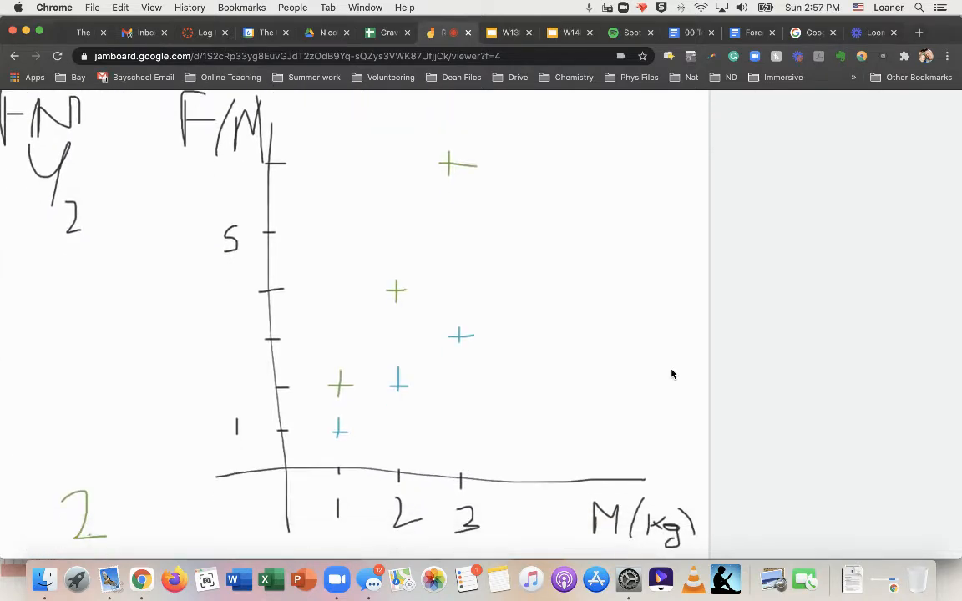
pyautogui.scroll(-2, 672, 373)
pyautogui.hscroll(-1, 673, 373)
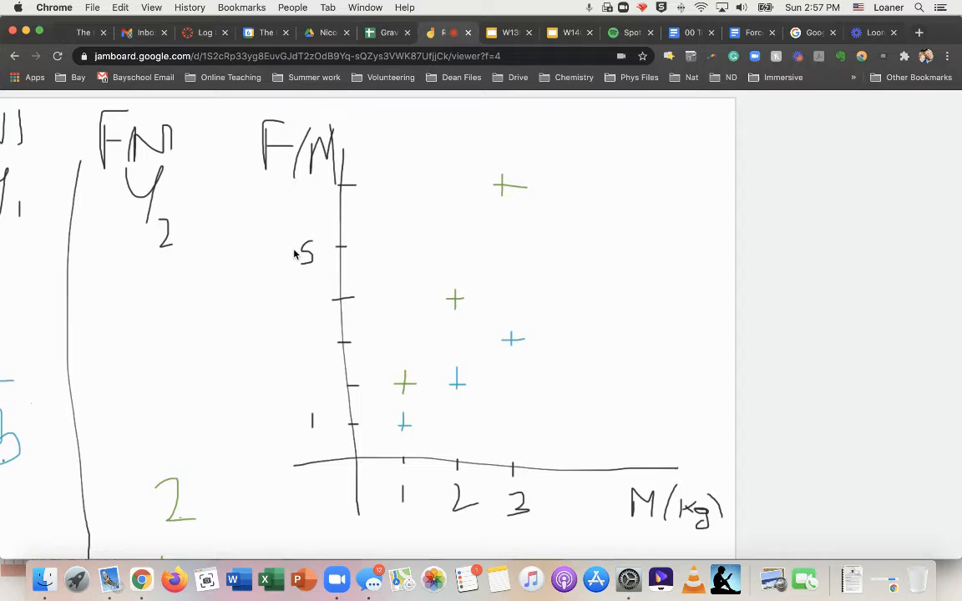
pyautogui.scroll(-5, 293, 255)
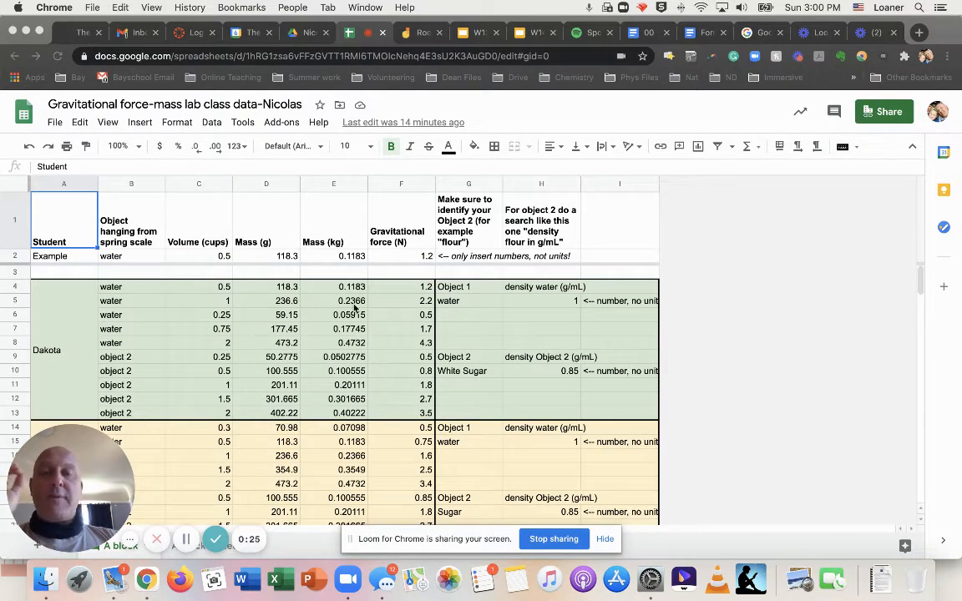
# Highlight the Mass (kg) column and then the Gravitational force (N) column of the class lab data.
pyautogui.click(323, 186)
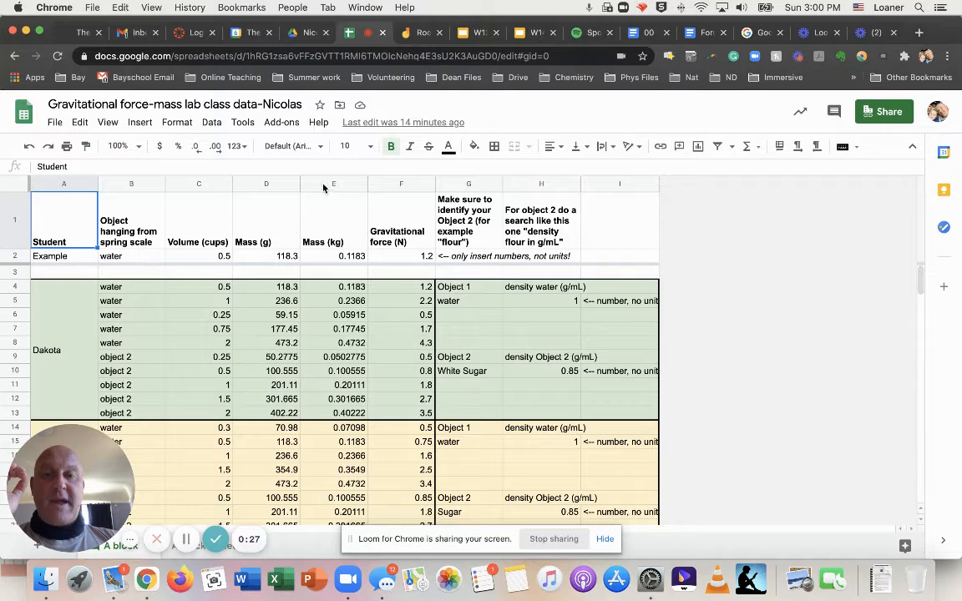
pyautogui.click(322, 183)
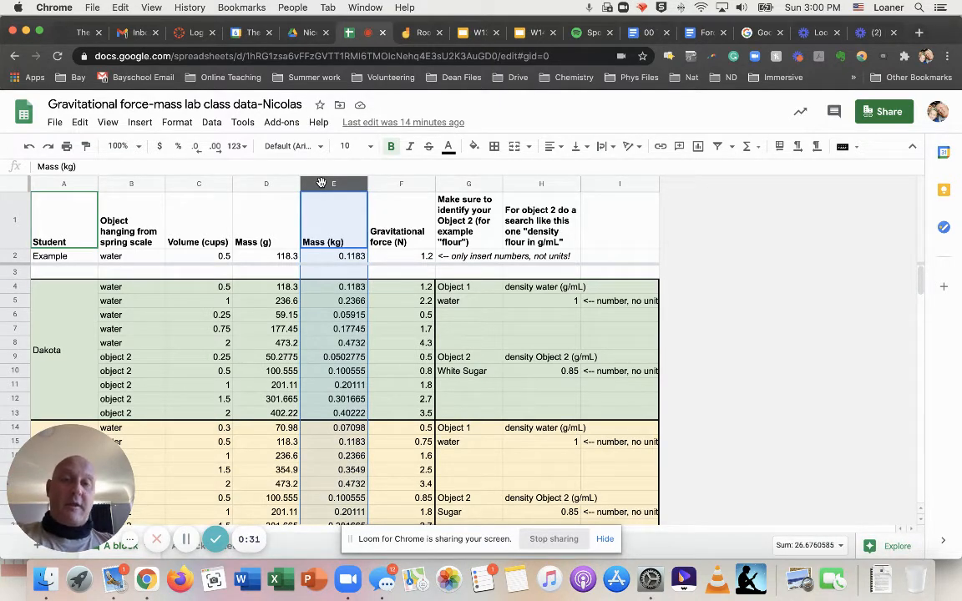
pyautogui.click(386, 185)
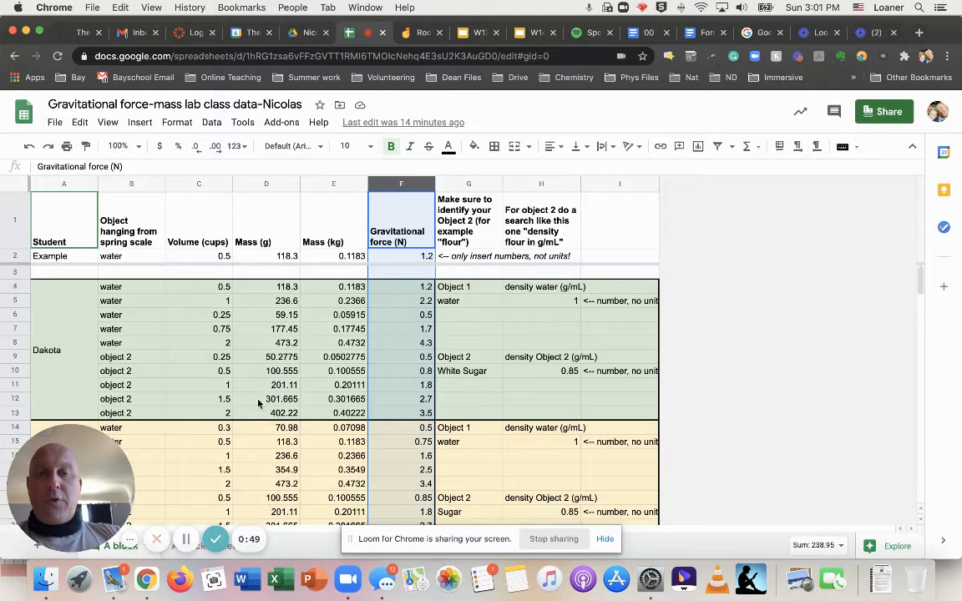
# Open the sheet that separates the data by material and review the mass and force rows for every material.
pyautogui.click(172, 556)
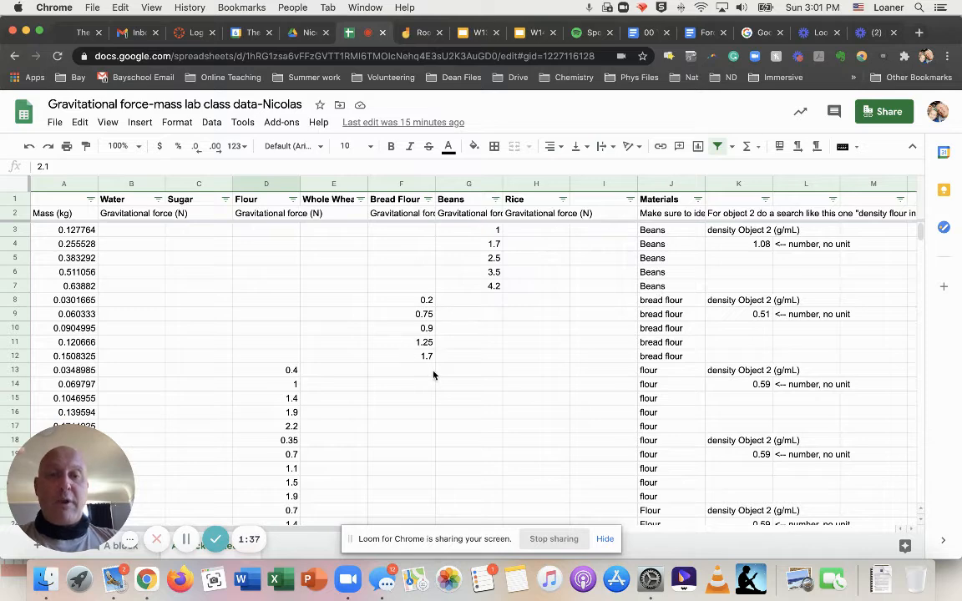
pyautogui.scroll(-3, 433, 375)
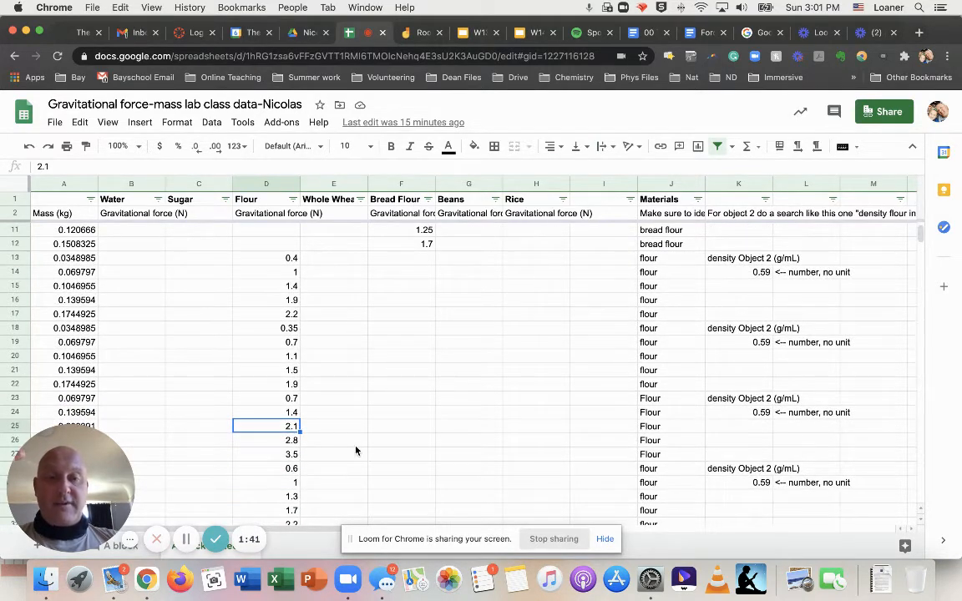
pyautogui.scroll(-7, 355, 451)
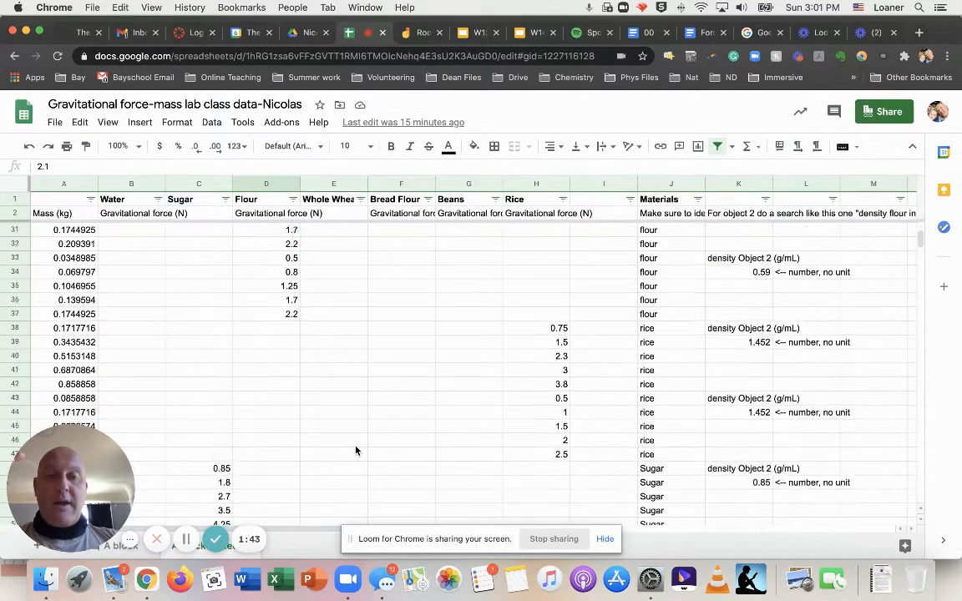
pyautogui.scroll(-1, 356, 450)
pyautogui.scroll(-1, 492, 376)
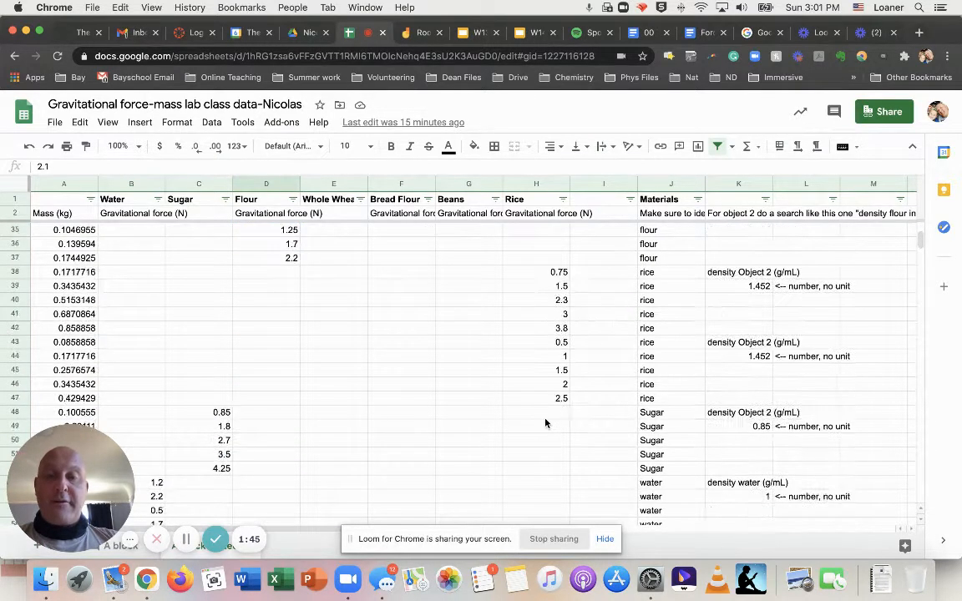
pyautogui.scroll(-2, 545, 424)
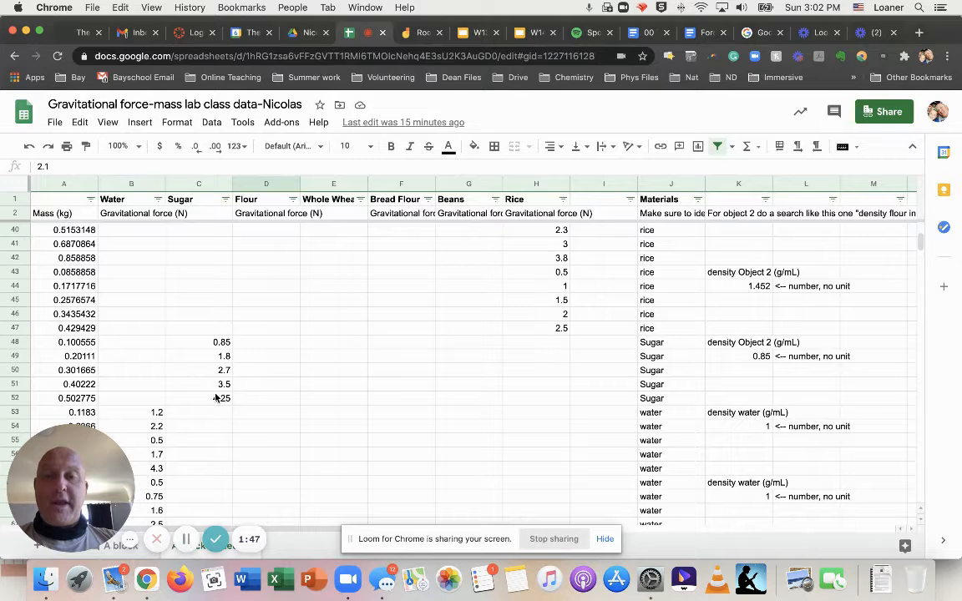
pyautogui.scroll(-13, 215, 398)
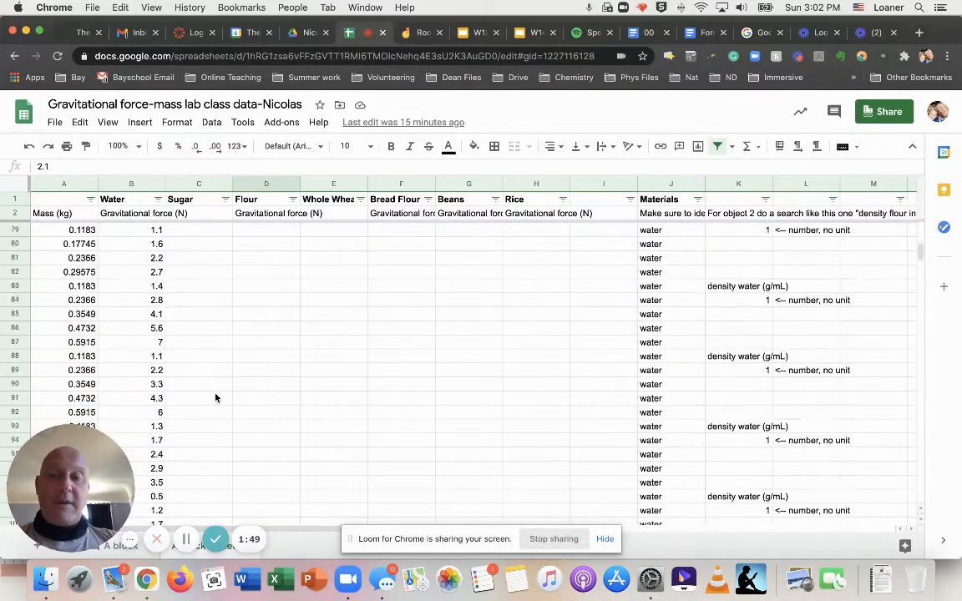
pyautogui.scroll(-9, 214, 398)
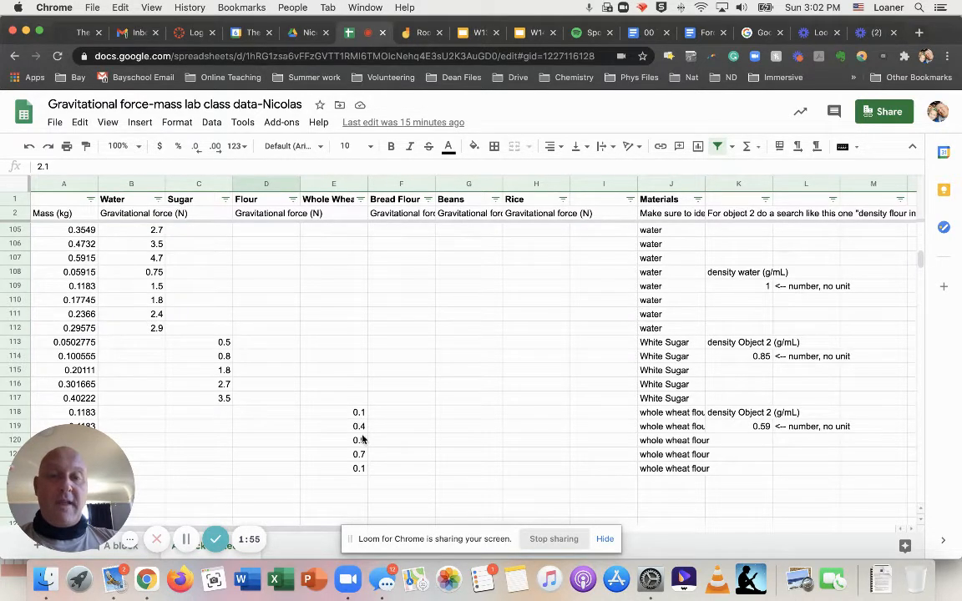
pyautogui.scroll(-1, 362, 439)
pyautogui.scroll(1, 361, 438)
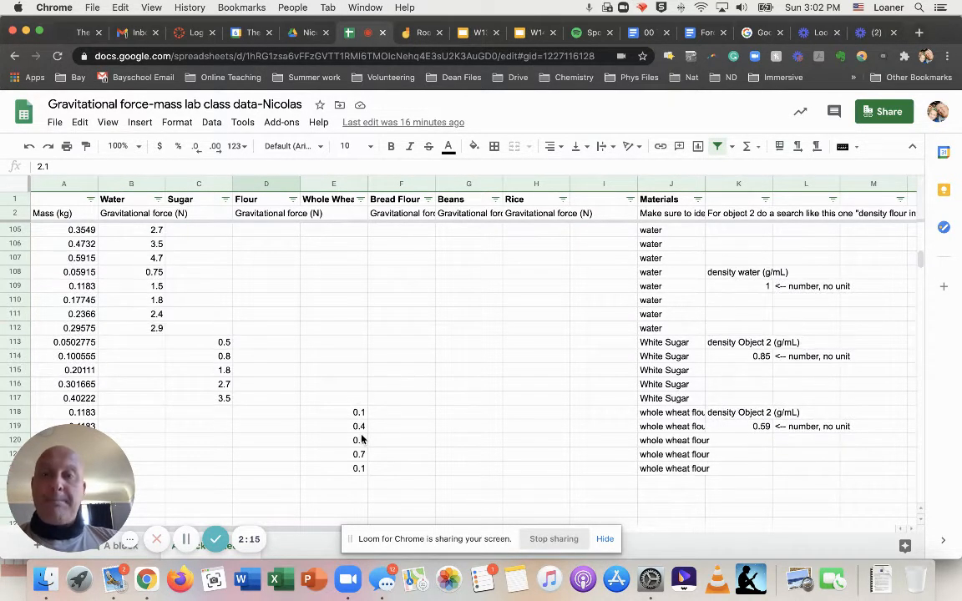
pyautogui.scroll(15, 430, 392)
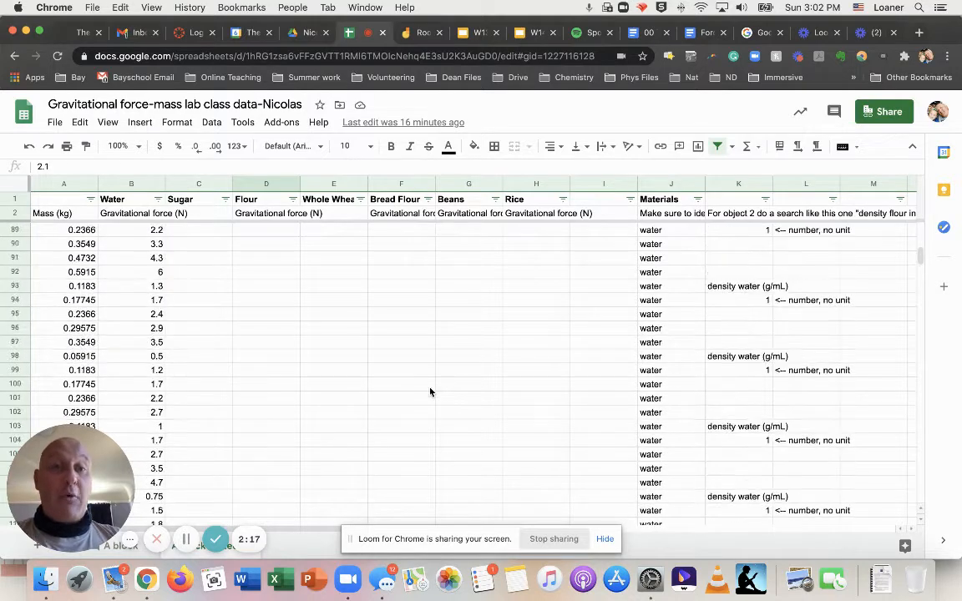
pyautogui.scroll(18, 430, 392)
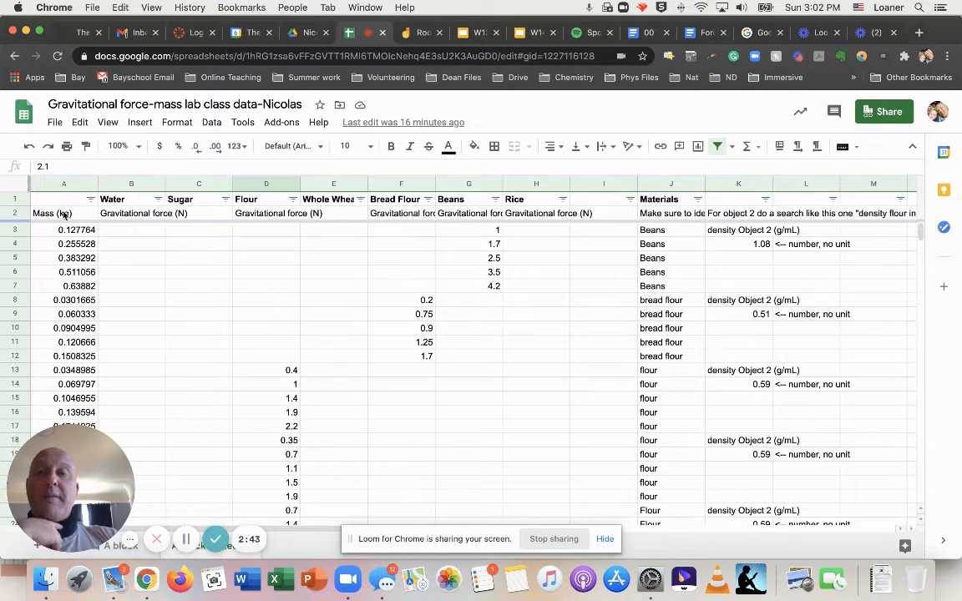
pyautogui.click(50, 184)
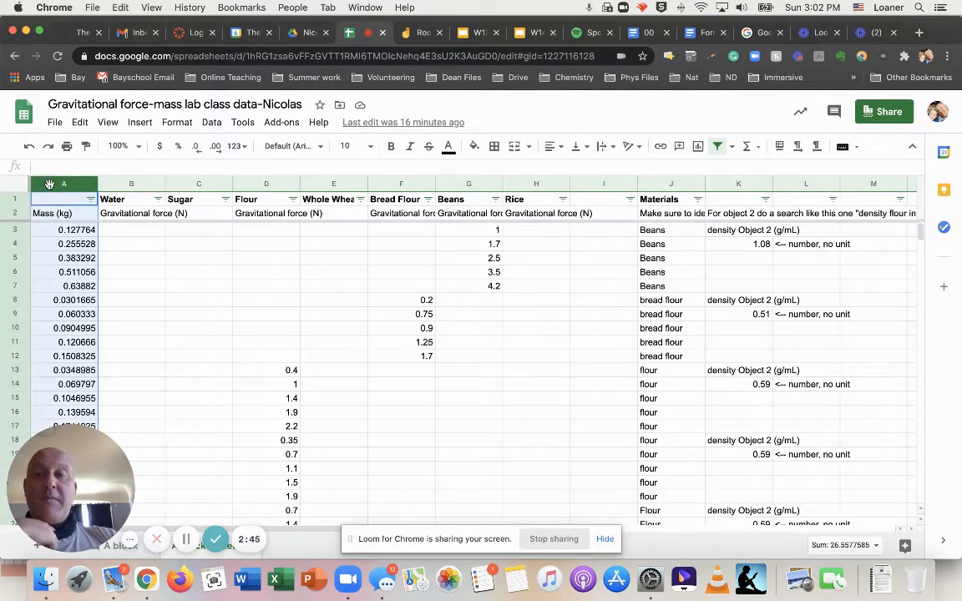
pyautogui.click(109, 183)
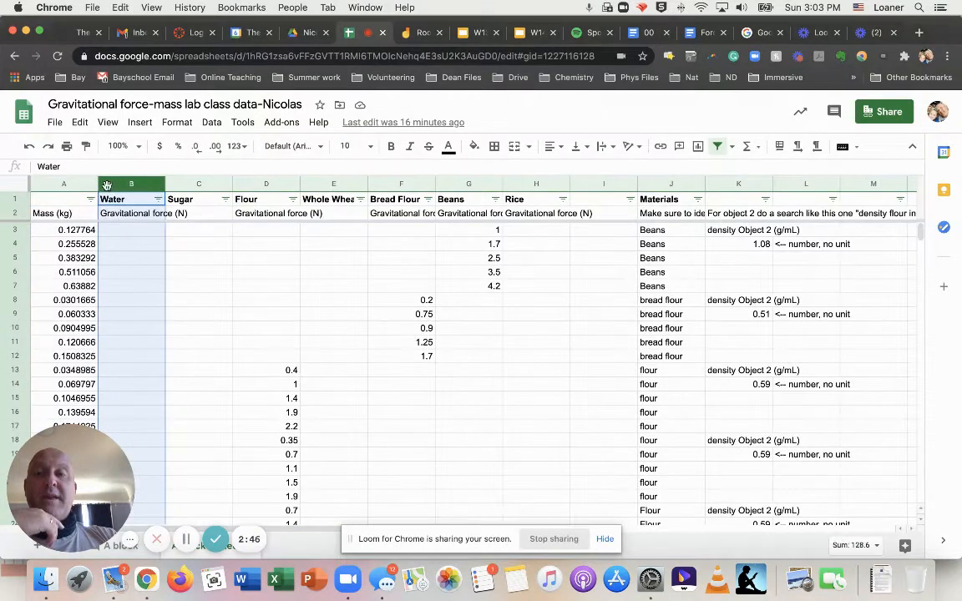
pyautogui.click(50, 184)
pyautogui.keyDown('shift'); pyautogui.click(112, 184); pyautogui.keyUp('shift')
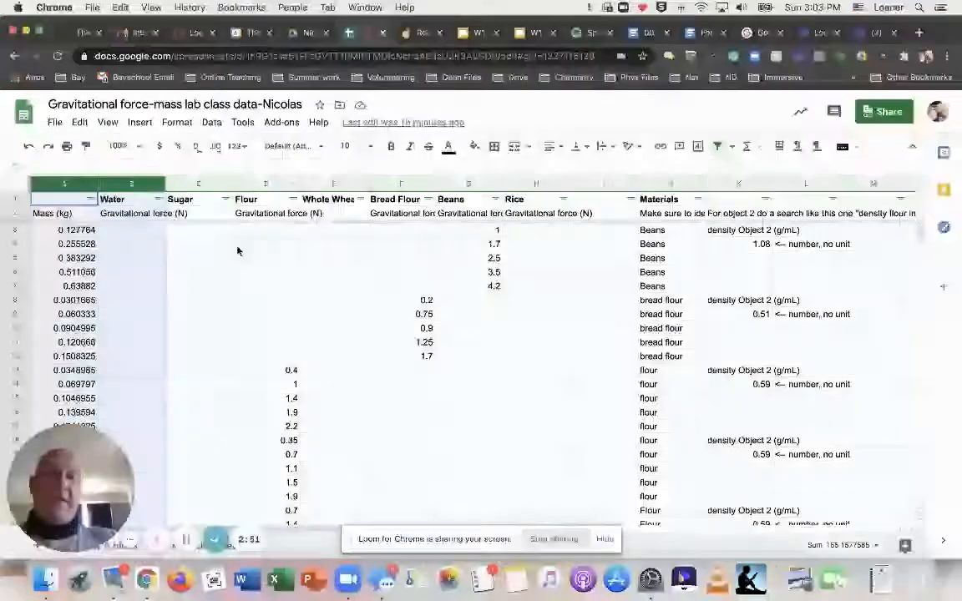
pyautogui.click(231, 314)
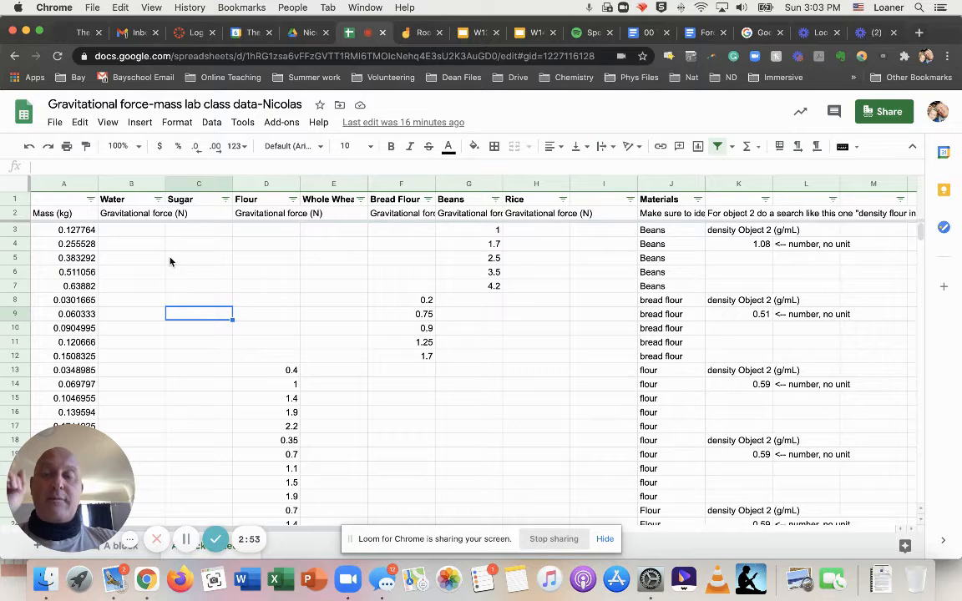
# Insert a chart from the Mass (kg), Water and Flour columns (A, B and D).
pyautogui.click(46, 183)
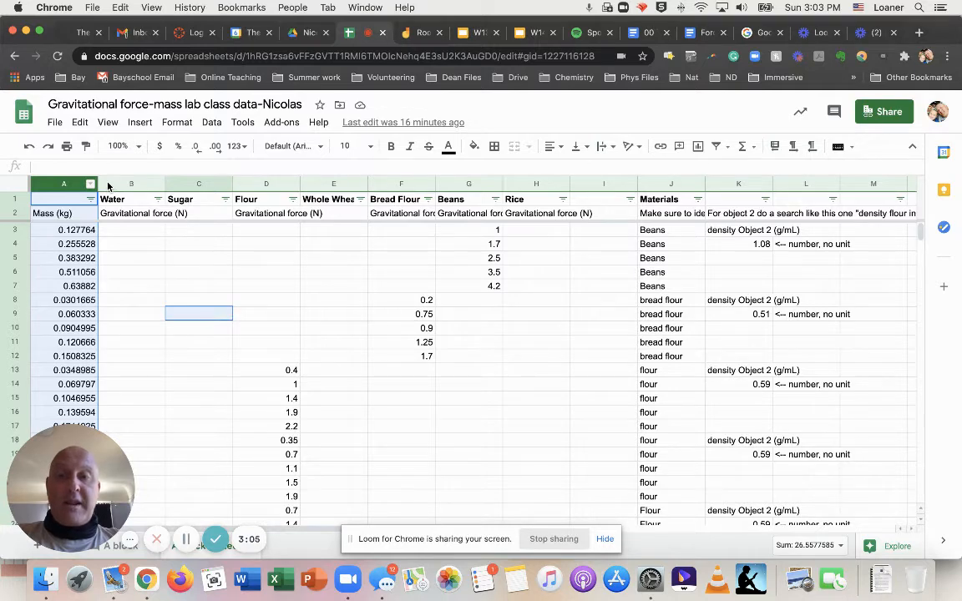
pyautogui.keyDown('super'); pyautogui.click(108, 184); pyautogui.keyUp('super')
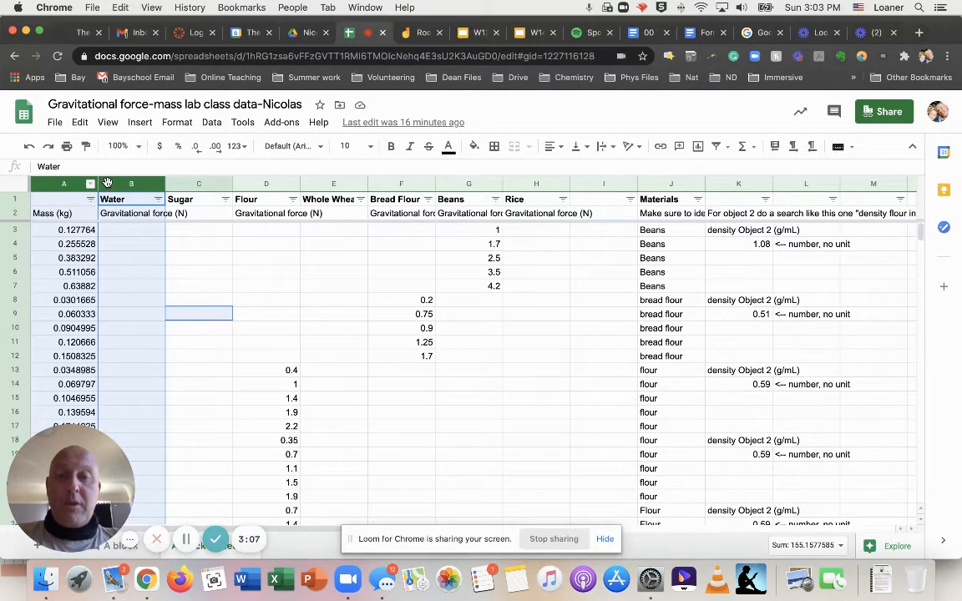
pyautogui.keyDown('super'); pyautogui.click(245, 183); pyautogui.keyUp('super')
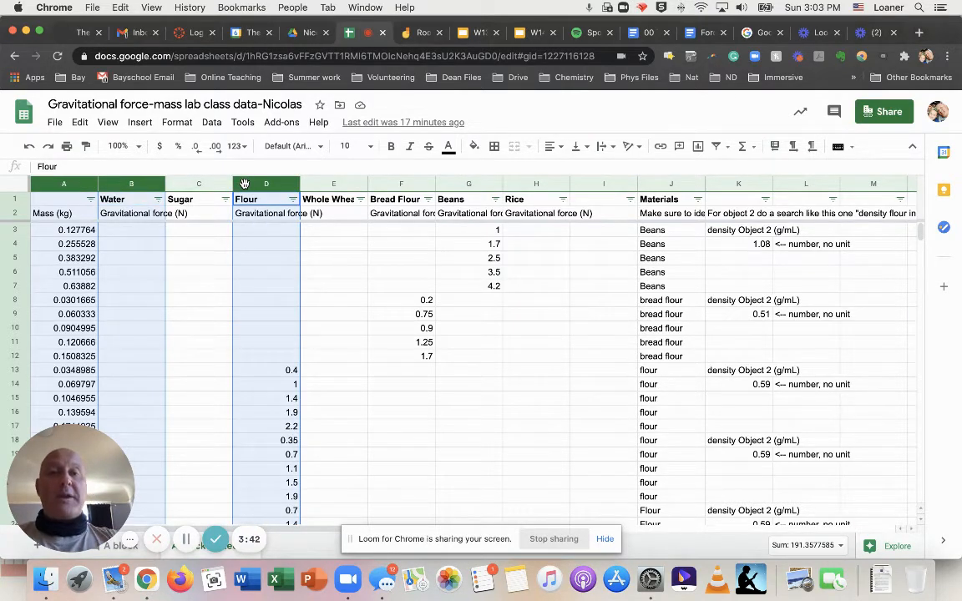
pyautogui.click(698, 147)
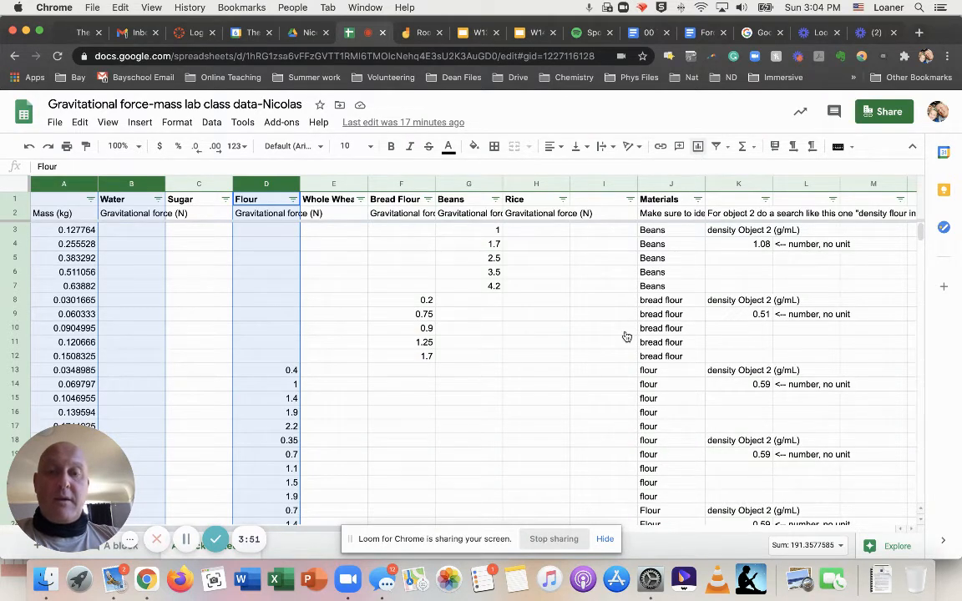
pyautogui.click(698, 147)
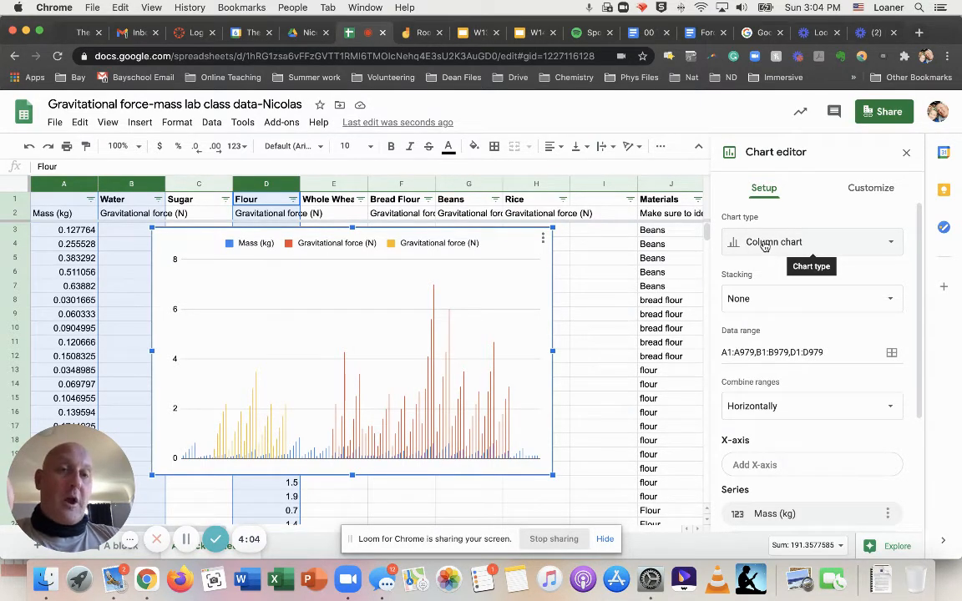
# Change the chart type to a scatter chart.
pyautogui.click(764, 245)
pyautogui.scroll(-1, 747, 349)
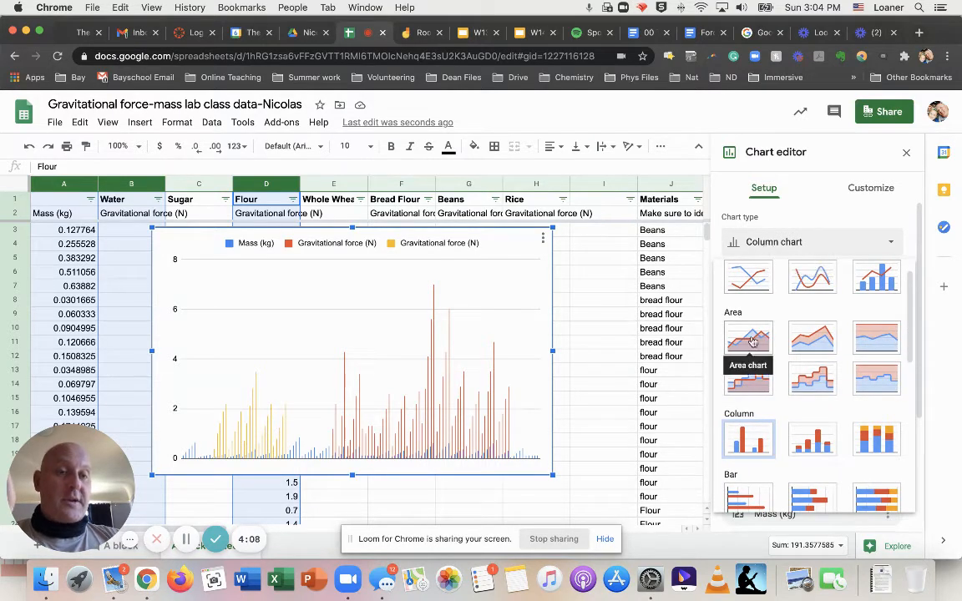
pyautogui.scroll(-3, 751, 340)
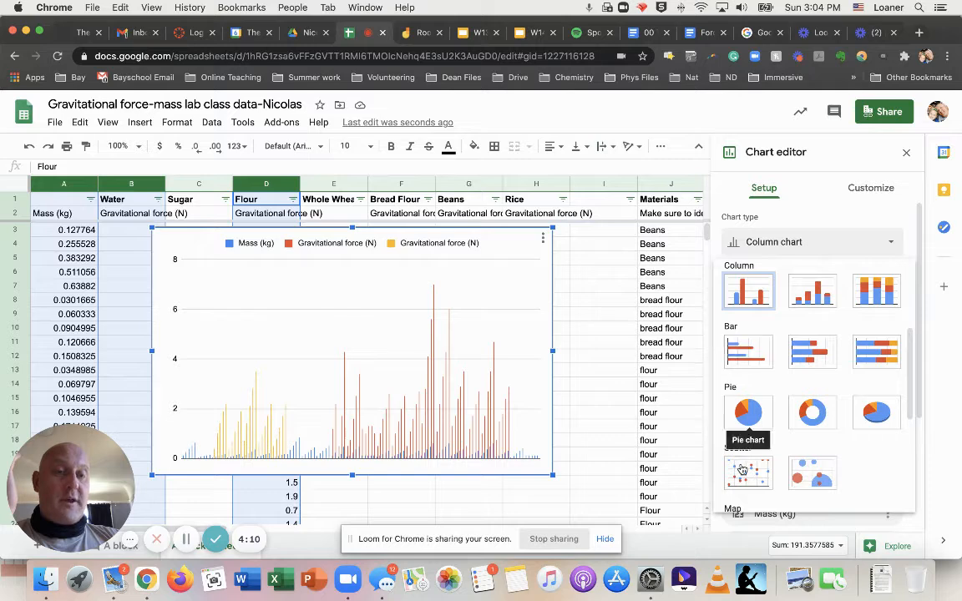
pyautogui.click(746, 472)
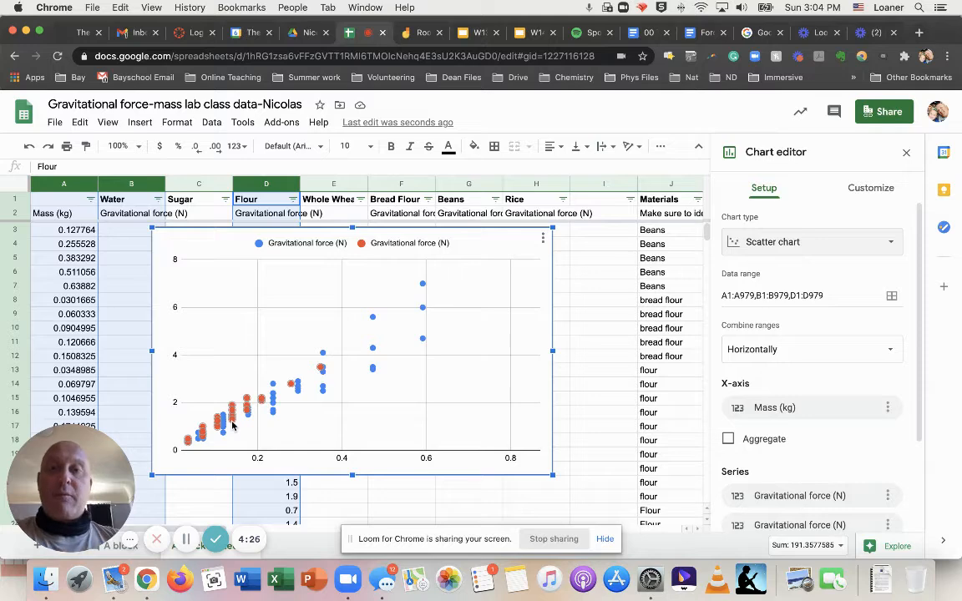
# Use row 1 as headers so the chart's series are named Water and Flour.
pyautogui.scroll(-1, 321, 251)
pyautogui.scroll(1, 283, 379)
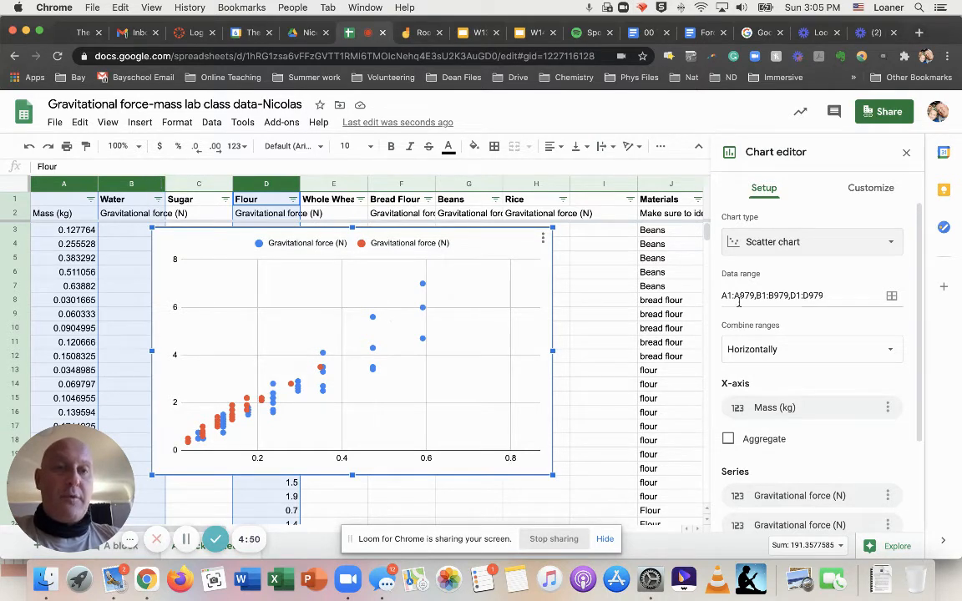
pyautogui.scroll(-3, 790, 354)
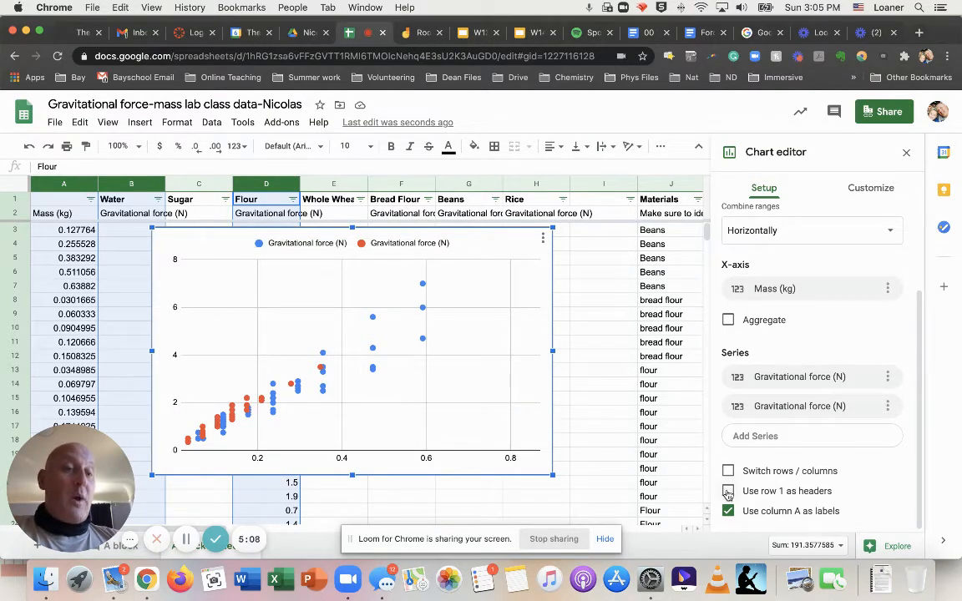
pyautogui.click(728, 492)
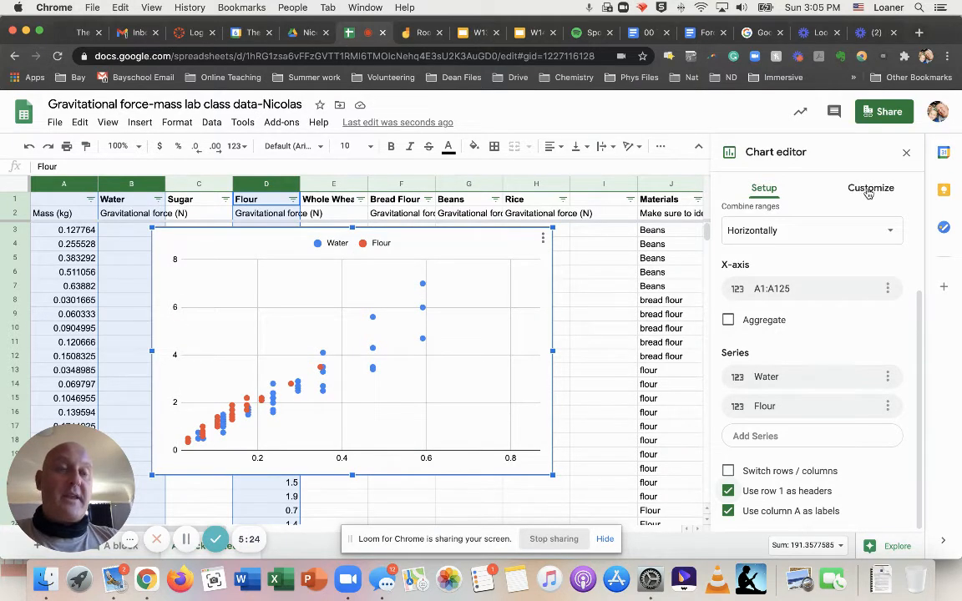
# Title the chart "Fg as a function of M".
pyautogui.click(868, 192)
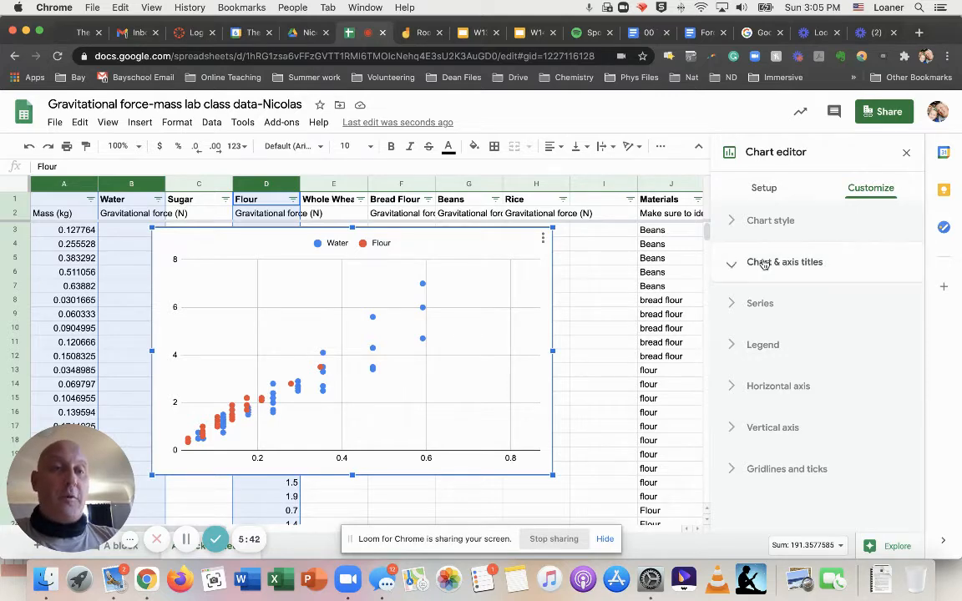
pyautogui.click(762, 263)
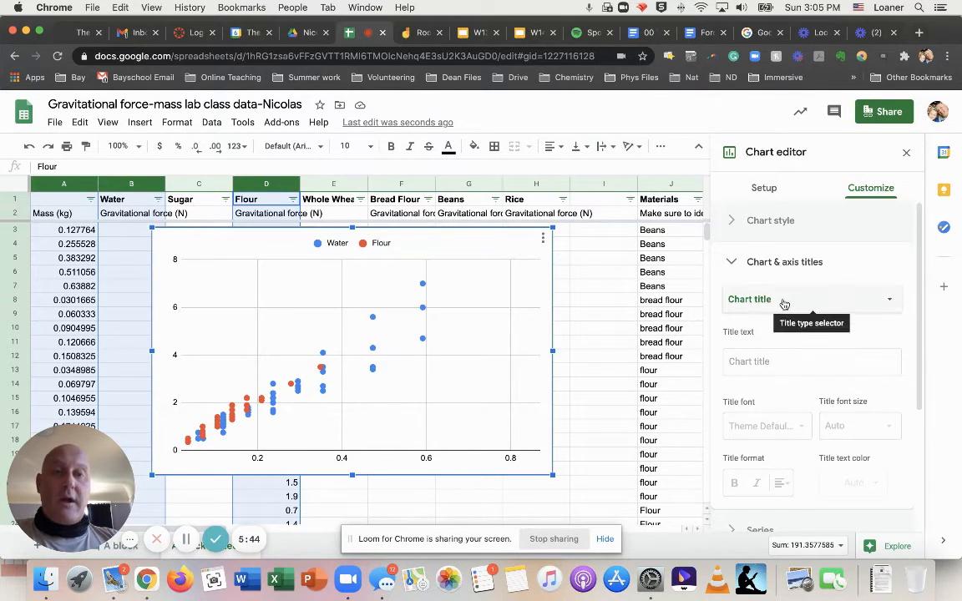
pyautogui.click(784, 302)
pyautogui.click(785, 301)
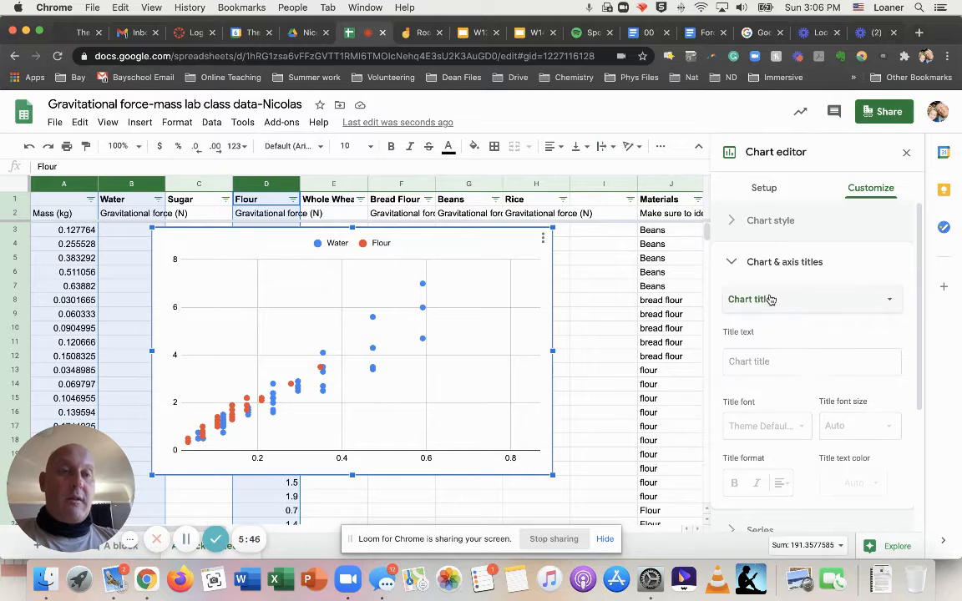
pyautogui.click(744, 362)
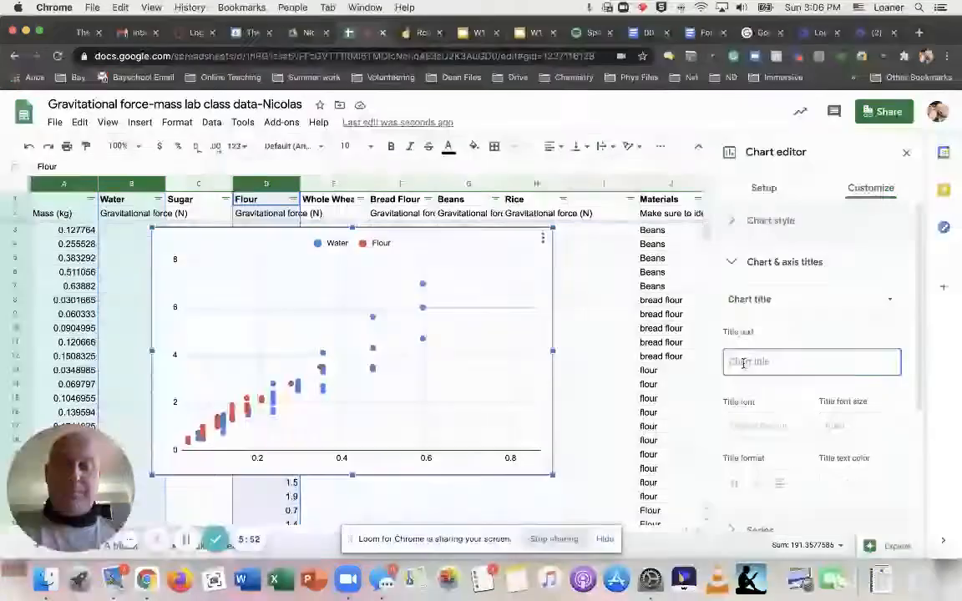
pyautogui.write('Fg')
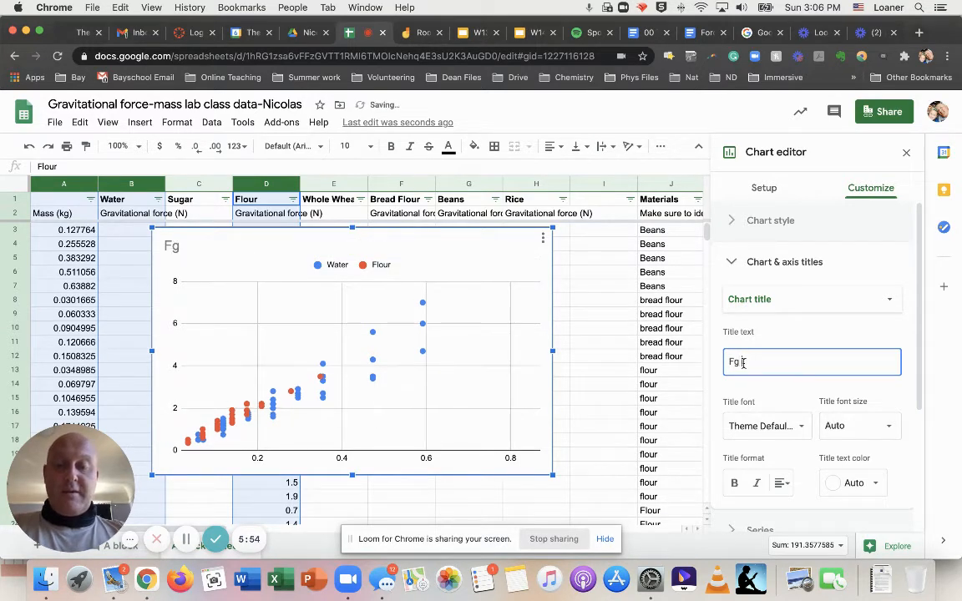
pyautogui.write(' is a function of M')
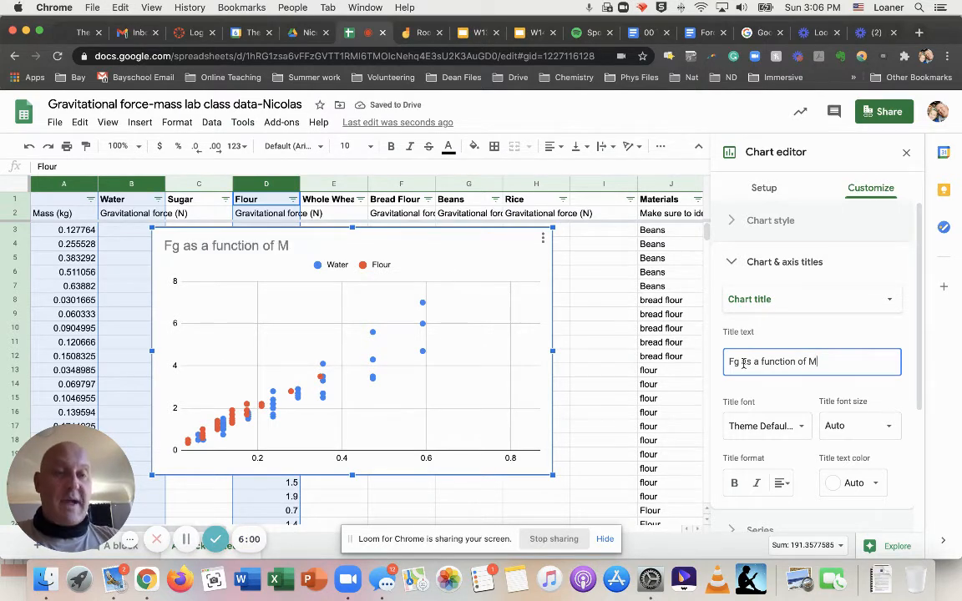
# Set the chart's horizontal axis title to "Mass (kg)", with a space before the unit.
pyautogui.click(757, 303)
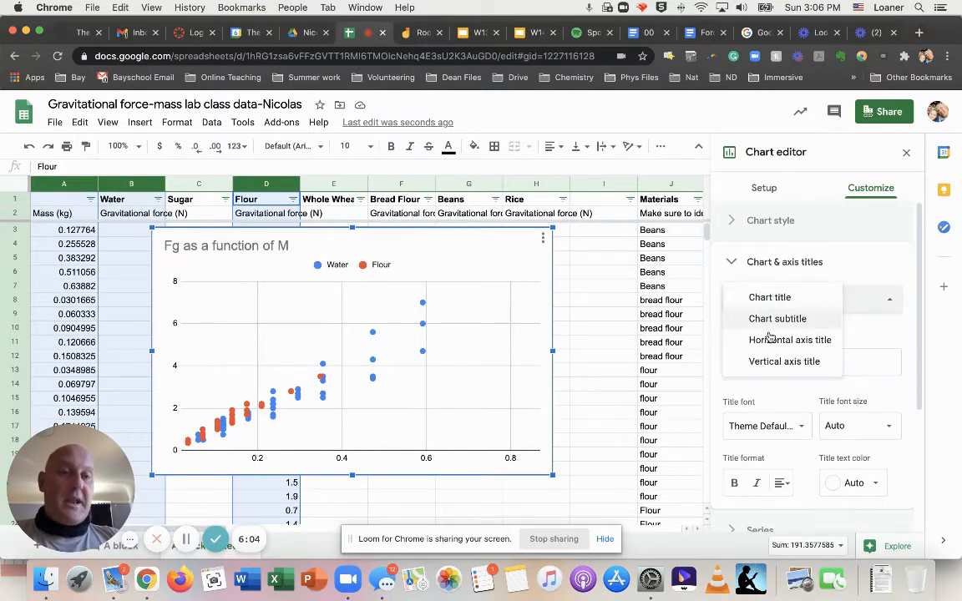
pyautogui.click(769, 339)
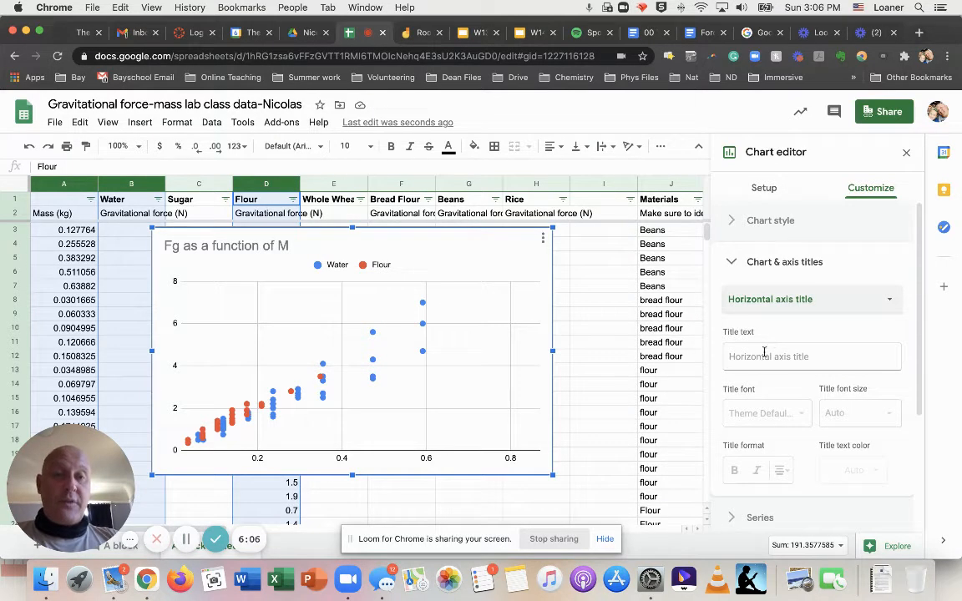
pyautogui.click(764, 355)
pyautogui.write('Mass')
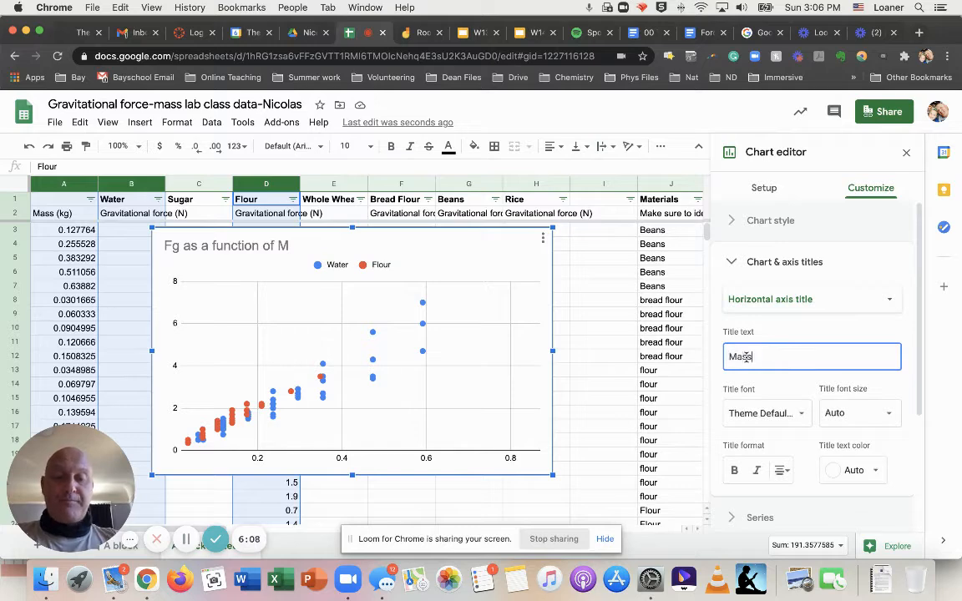
pyautogui.write(' (kg')
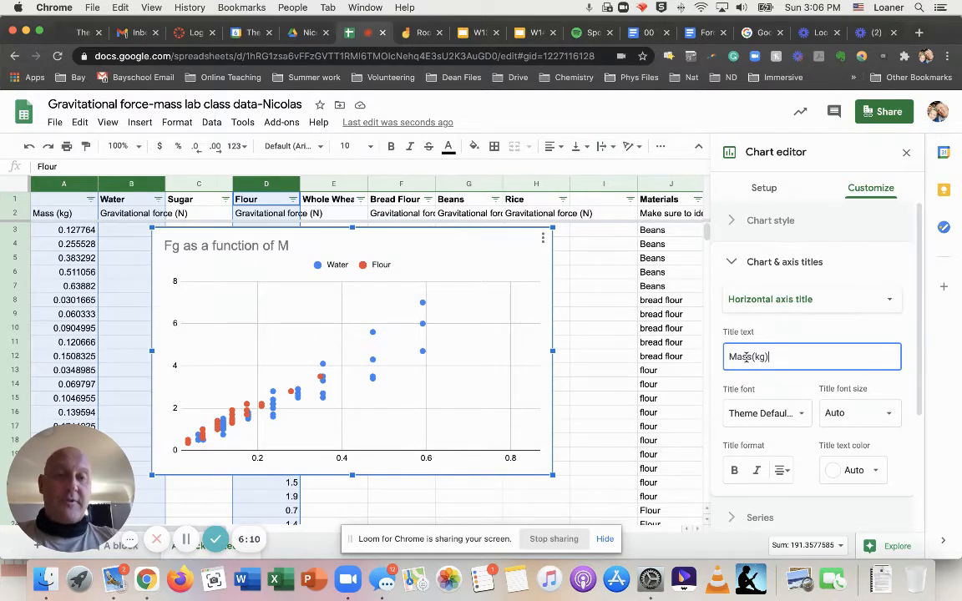
pyautogui.write(')')
pyautogui.click(745, 357)
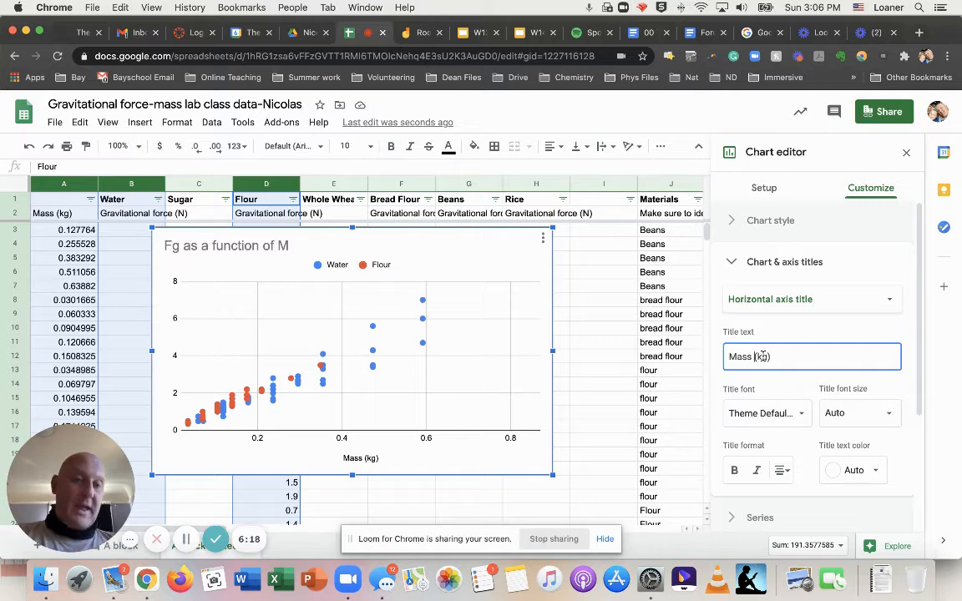
# Set the chart's vertical axis title to "Fg (N)".
pyautogui.click(783, 301)
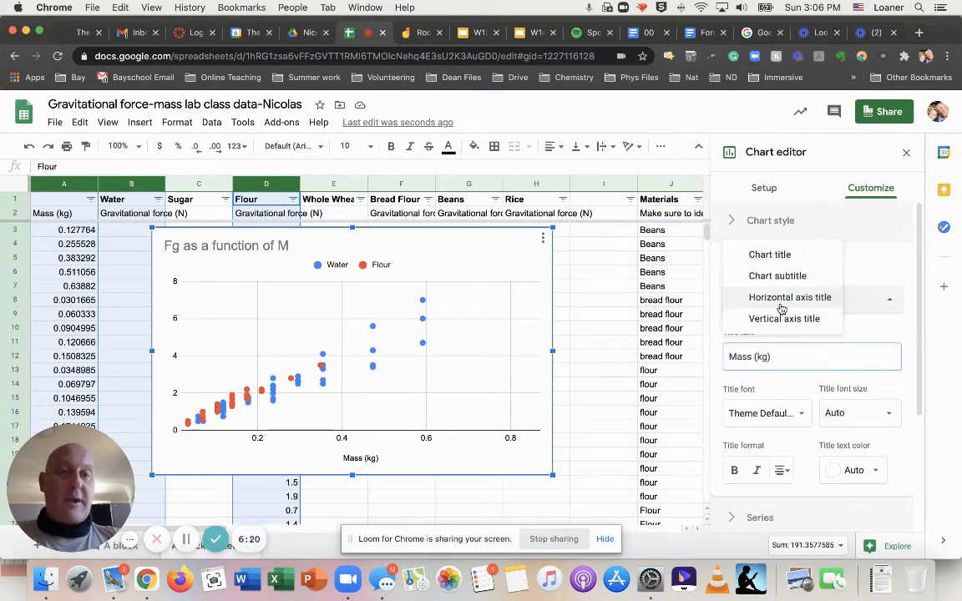
pyautogui.click(779, 321)
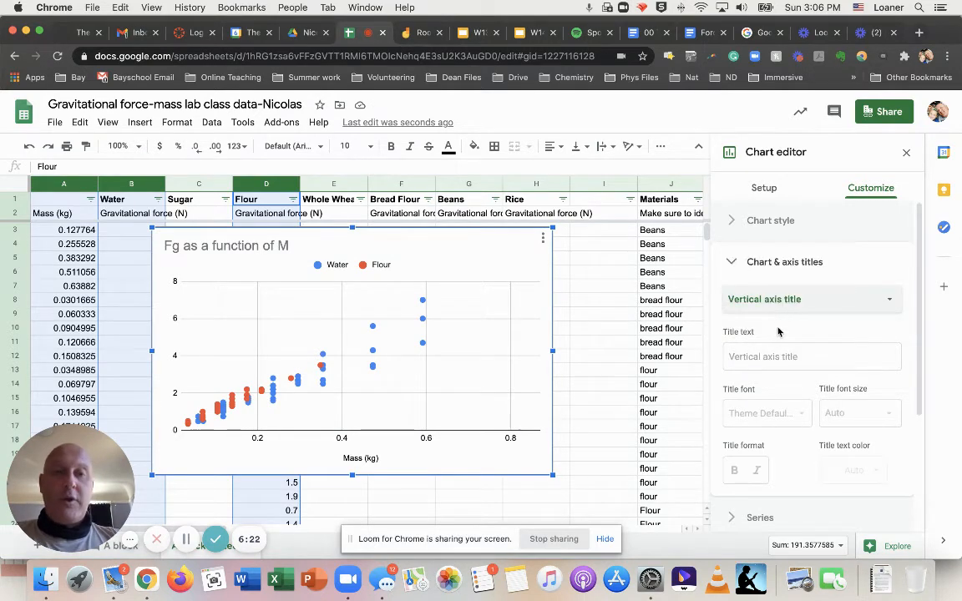
pyautogui.click(748, 357)
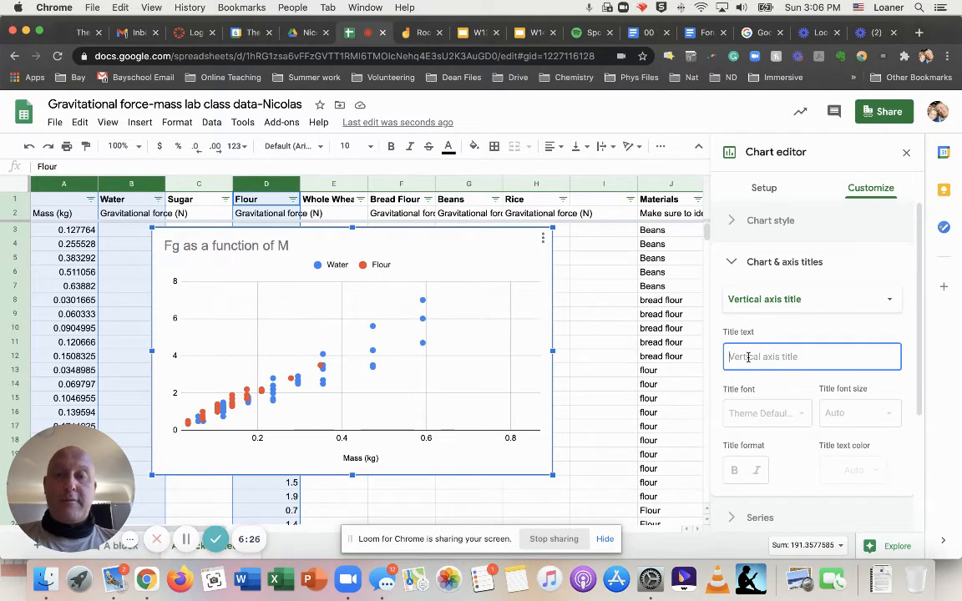
pyautogui.write('Fg (N')
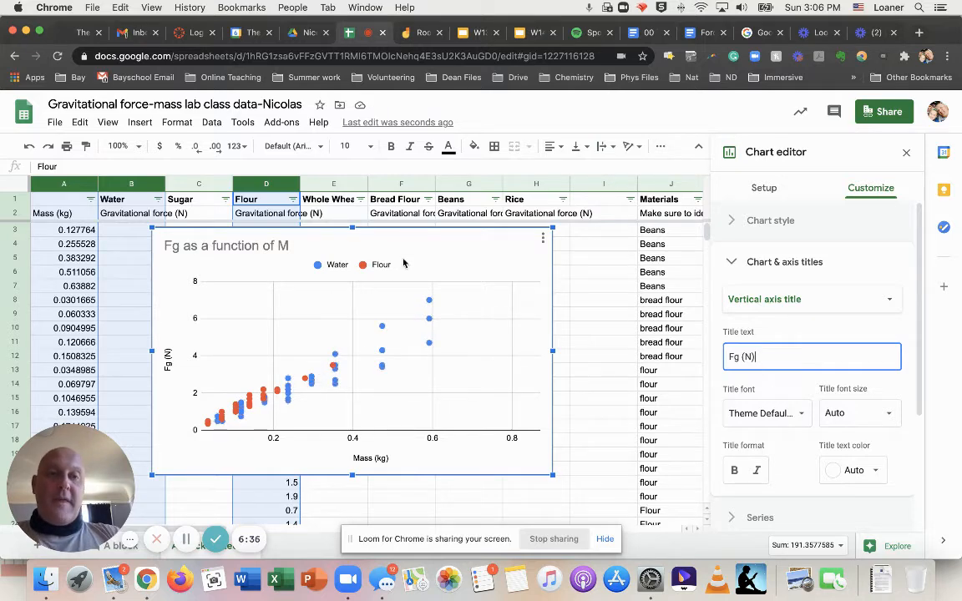
pyautogui.click(732, 263)
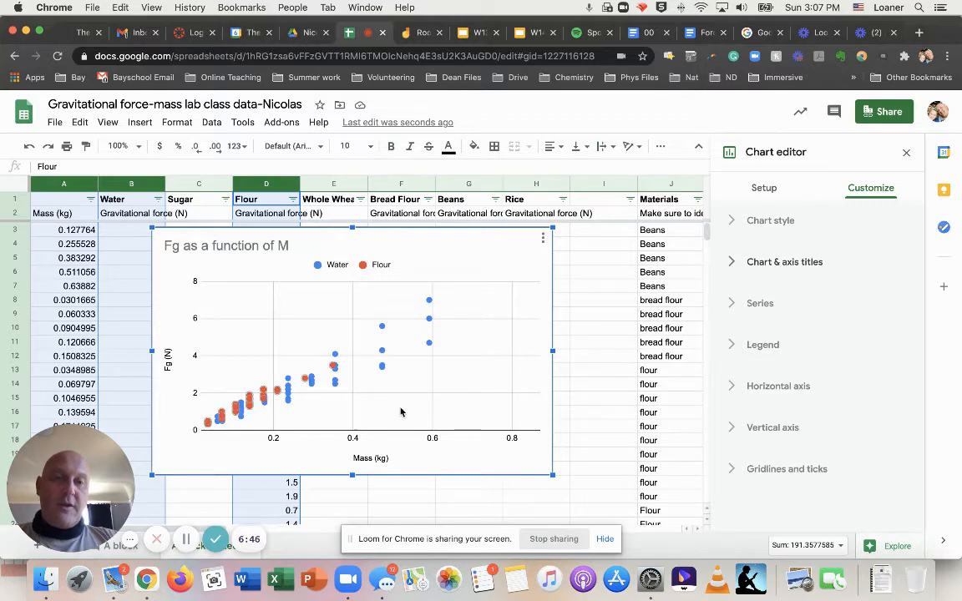
# Set the minimum value of the chart's horizontal axis to -0.01.
pyautogui.click(273, 440)
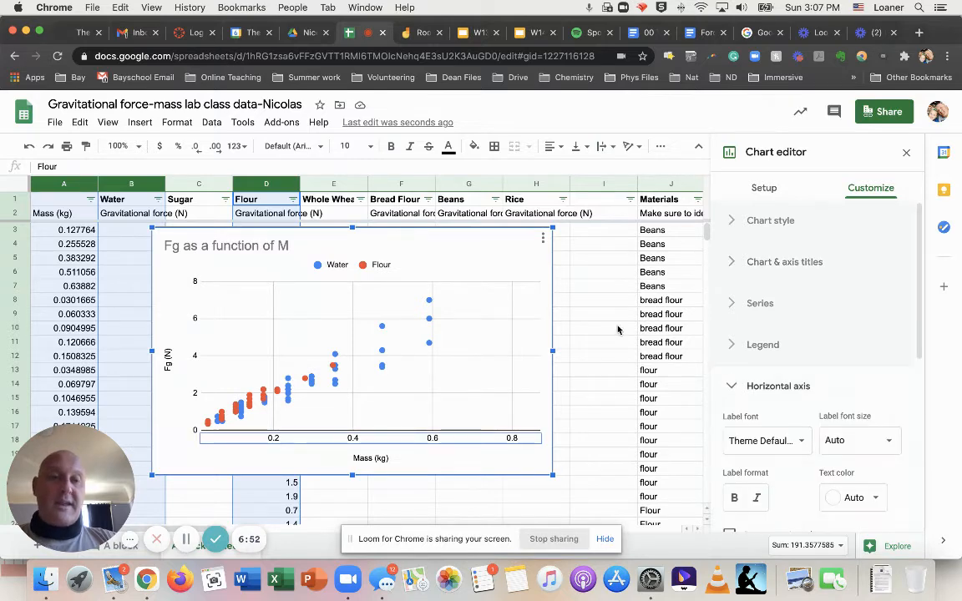
pyautogui.scroll(-5, 765, 327)
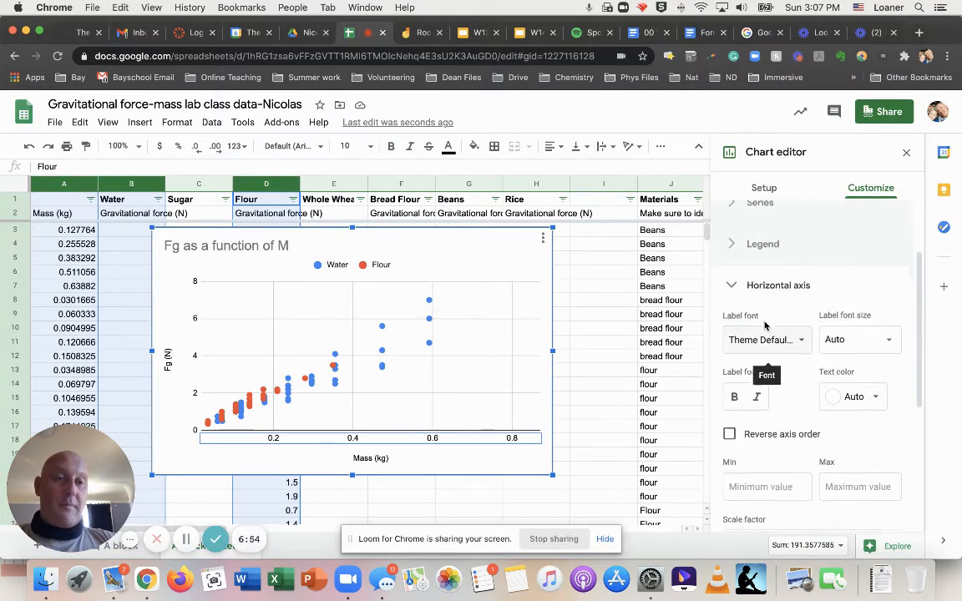
pyautogui.scroll(-1, 765, 327)
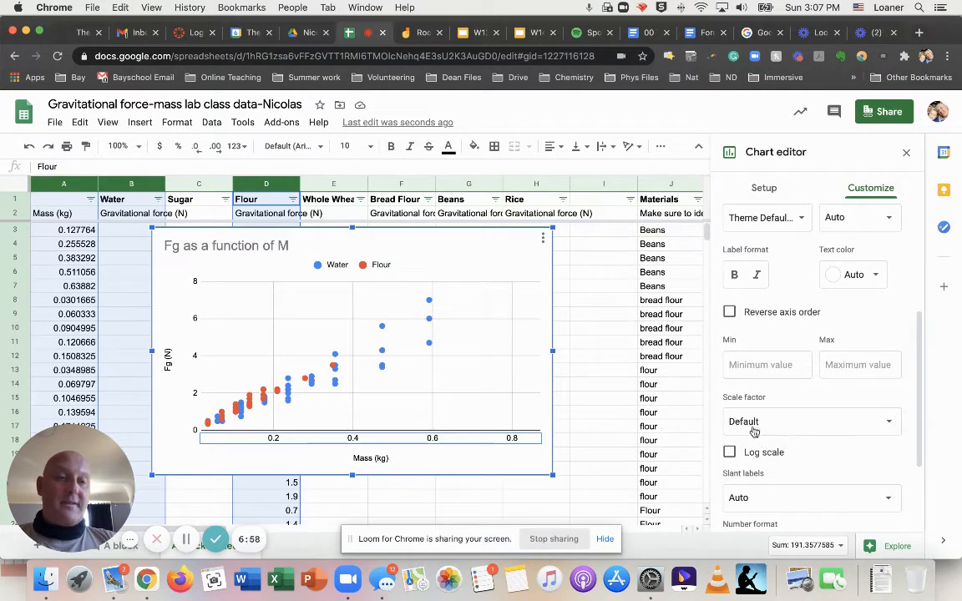
pyautogui.click(738, 365)
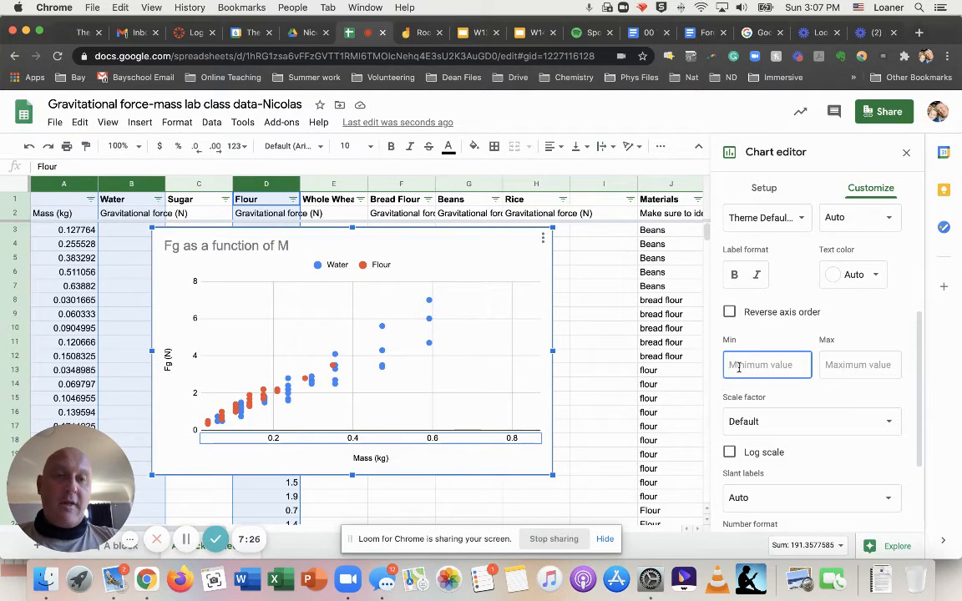
pyautogui.write('-0.01')
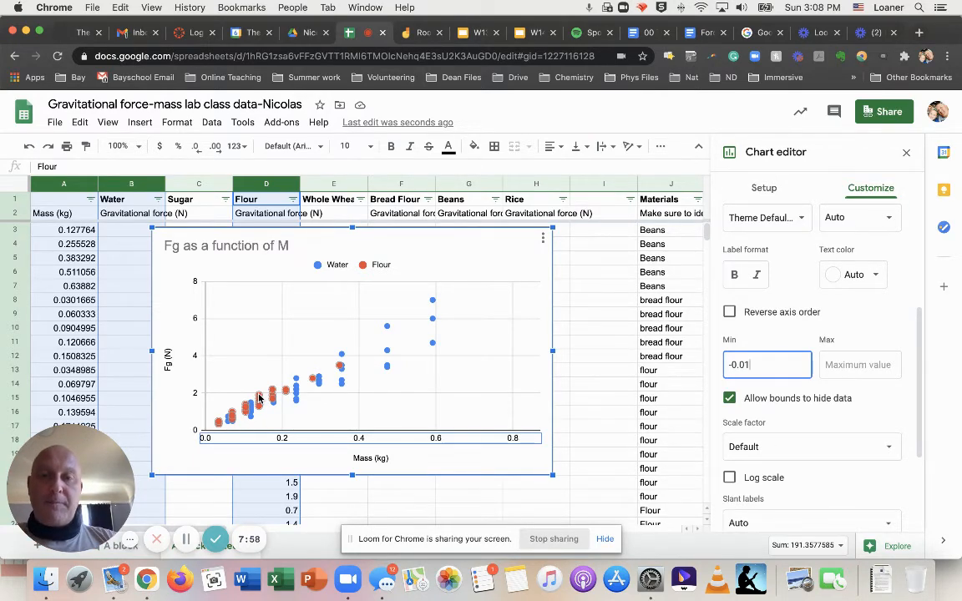
# Add a linear trendline to the Water series and label it with its equation.
pyautogui.click(386, 328)
pyautogui.click(387, 327)
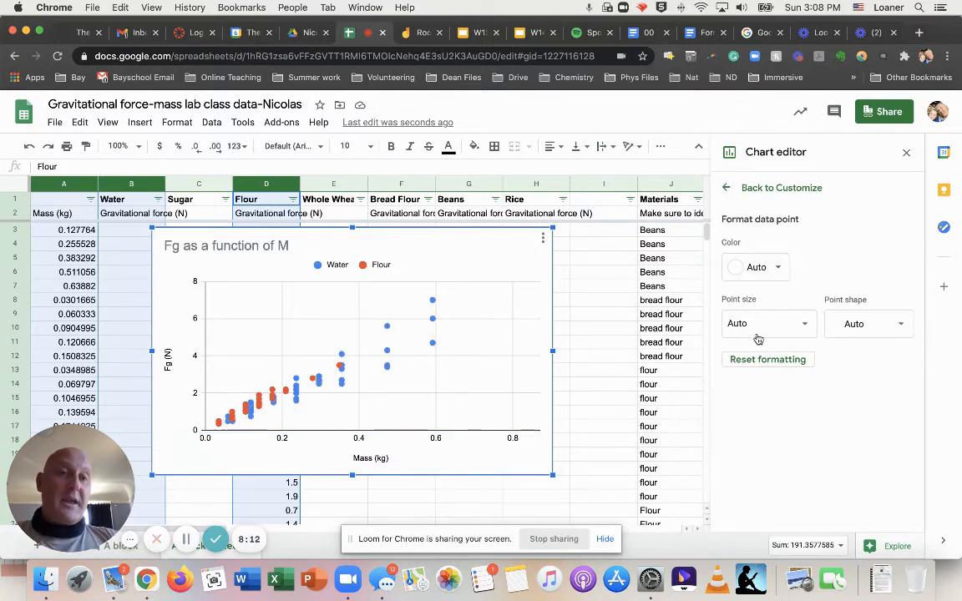
pyautogui.click(729, 189)
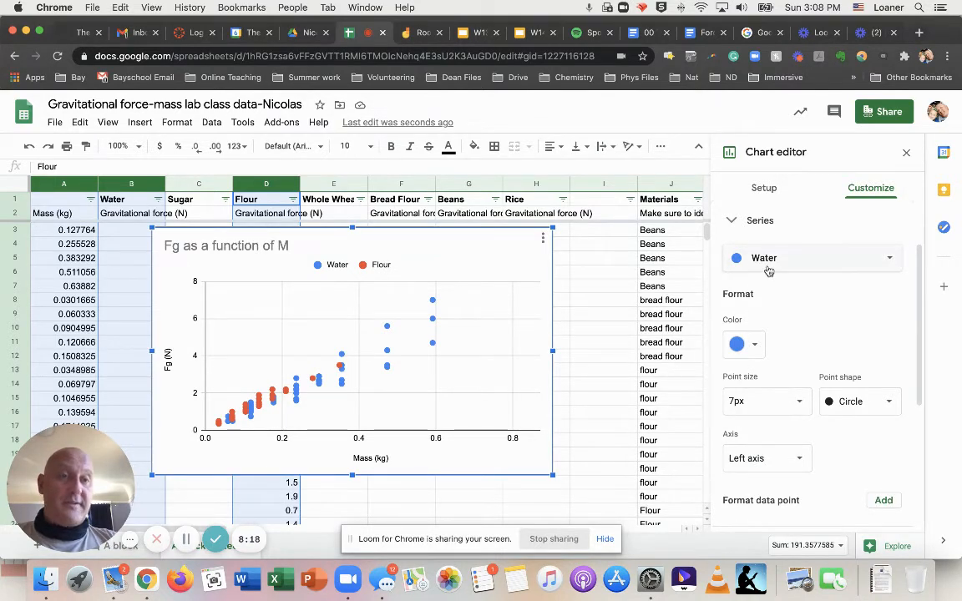
pyautogui.scroll(-3, 750, 359)
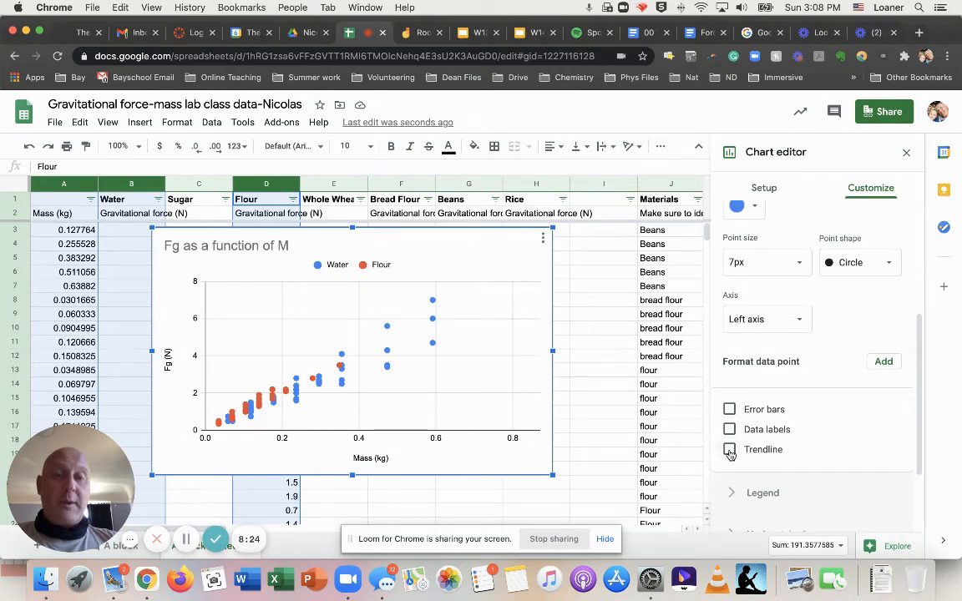
pyautogui.click(730, 451)
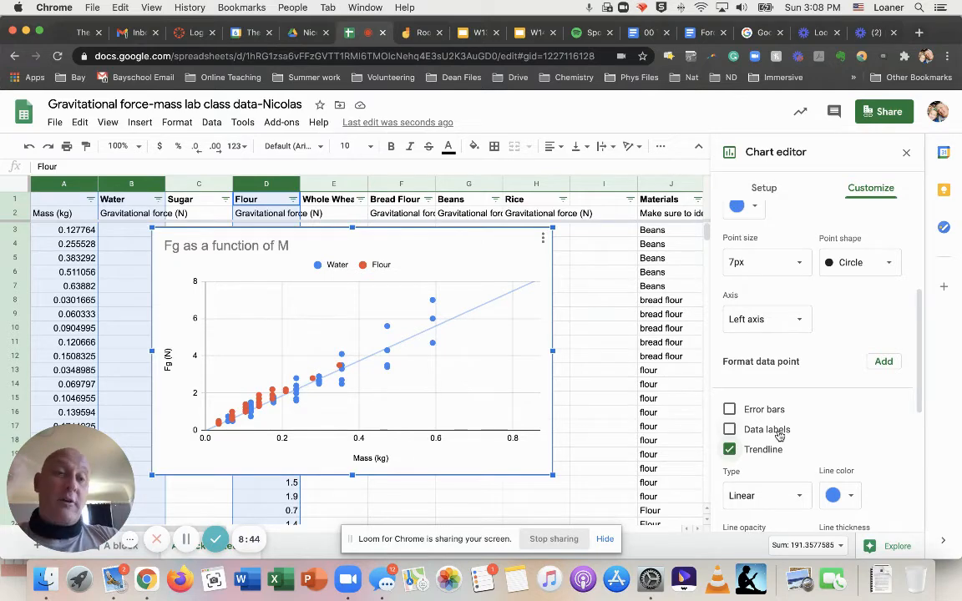
pyautogui.scroll(-5, 777, 431)
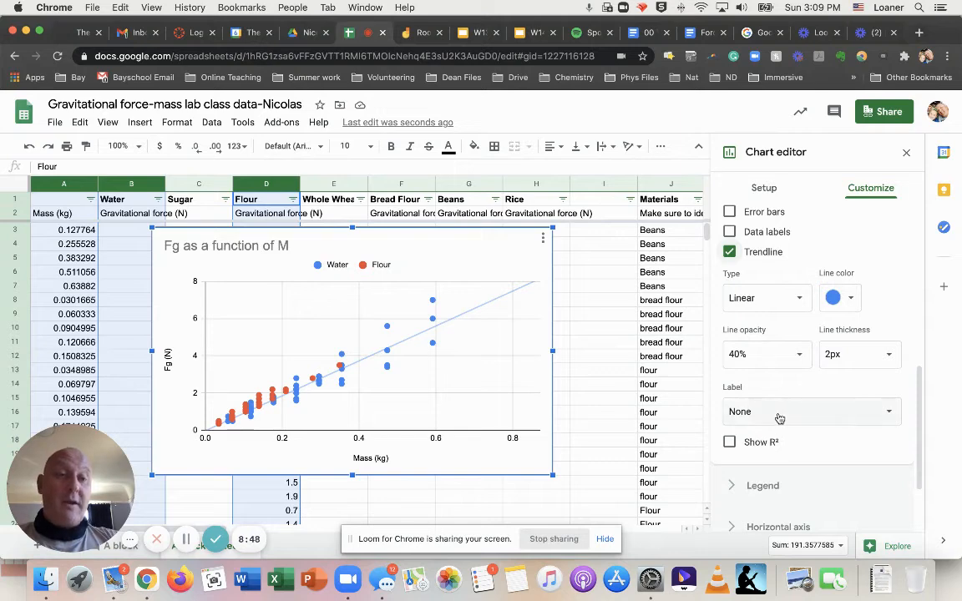
pyautogui.click(762, 414)
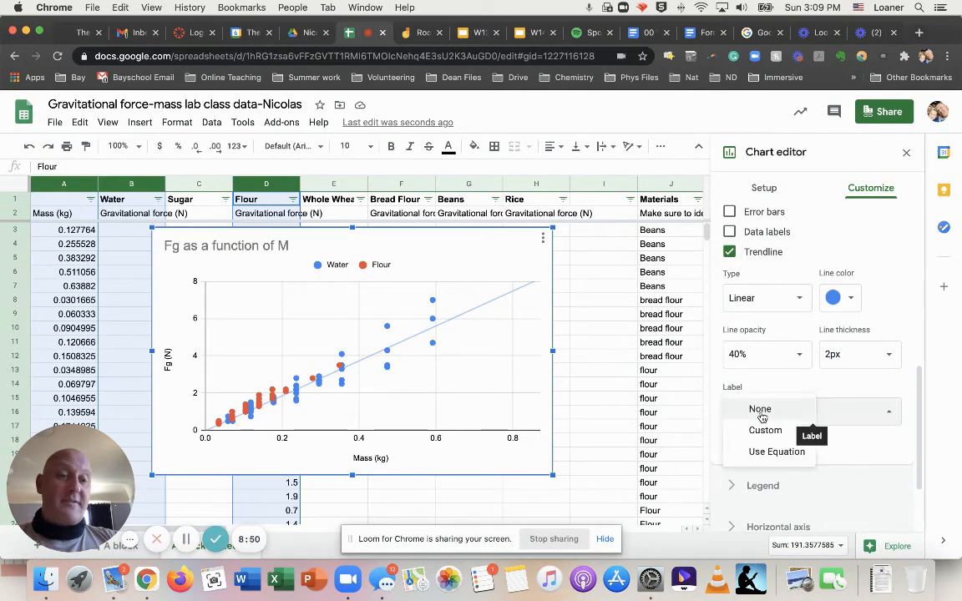
pyautogui.click(769, 452)
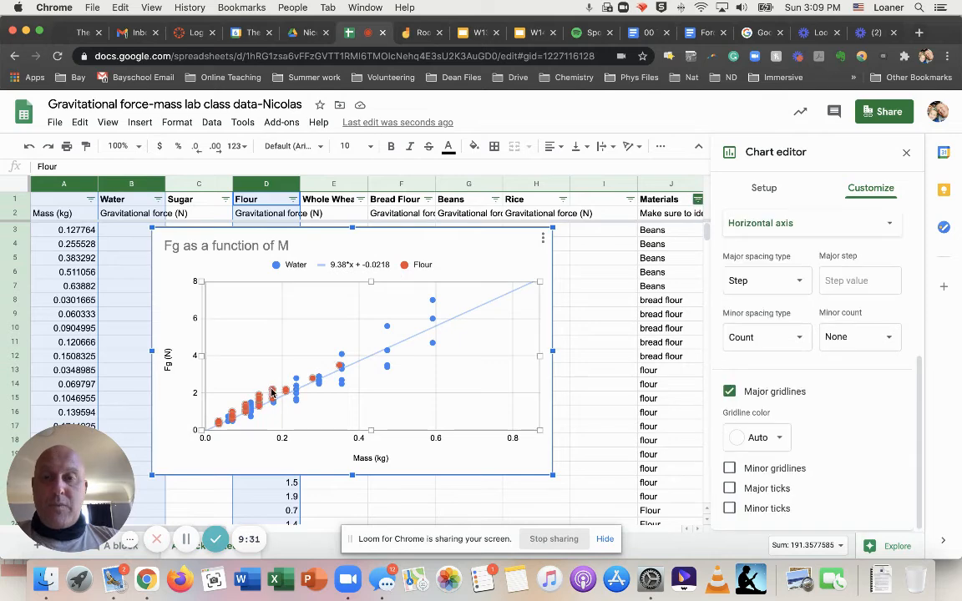
# Add a linear trendline to the Flour series and label it with its equation.
pyautogui.click(272, 393)
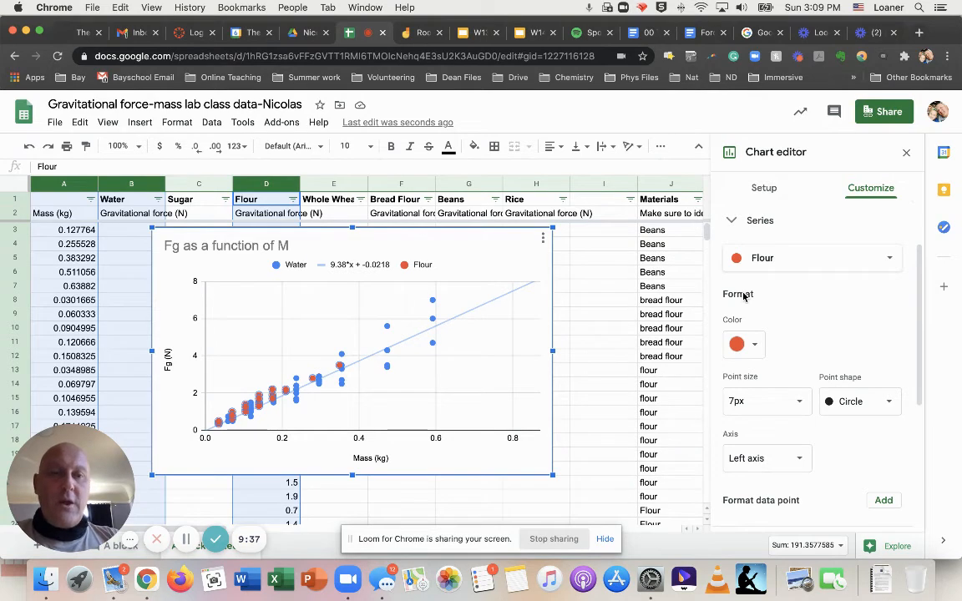
pyautogui.scroll(-4, 779, 306)
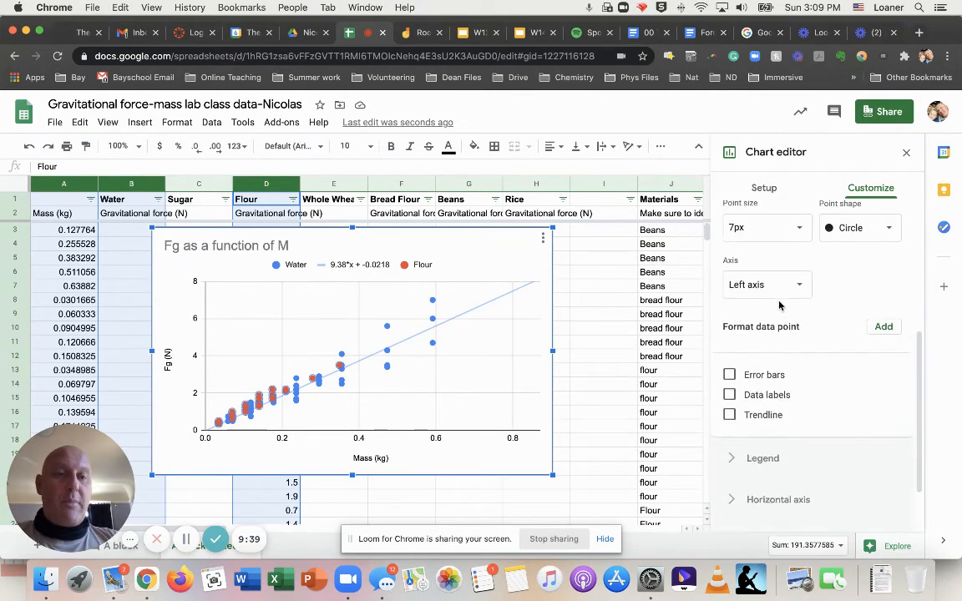
pyautogui.click(729, 401)
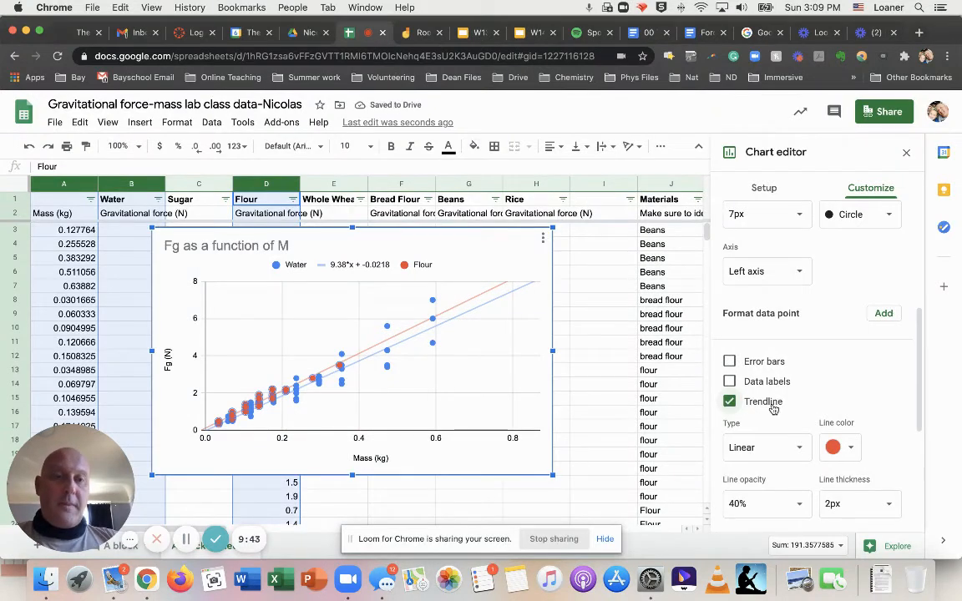
pyautogui.scroll(-6, 774, 408)
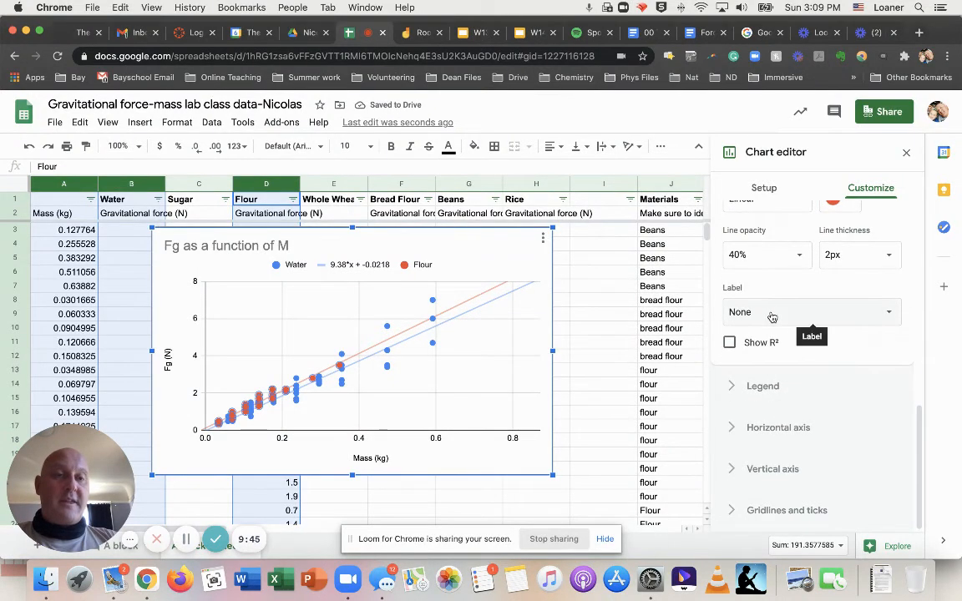
pyautogui.click(773, 314)
pyautogui.click(770, 354)
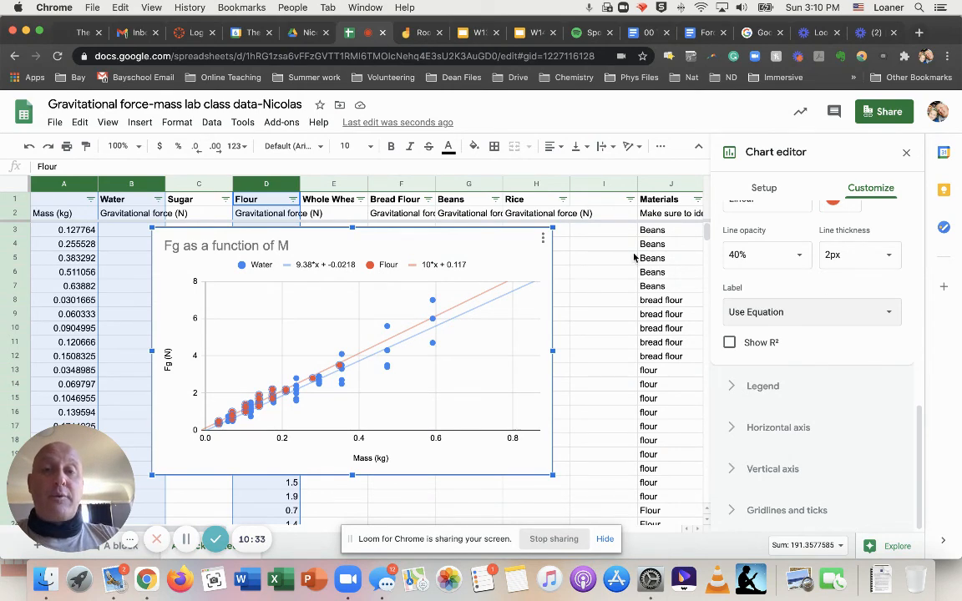
pyautogui.click(500, 245)
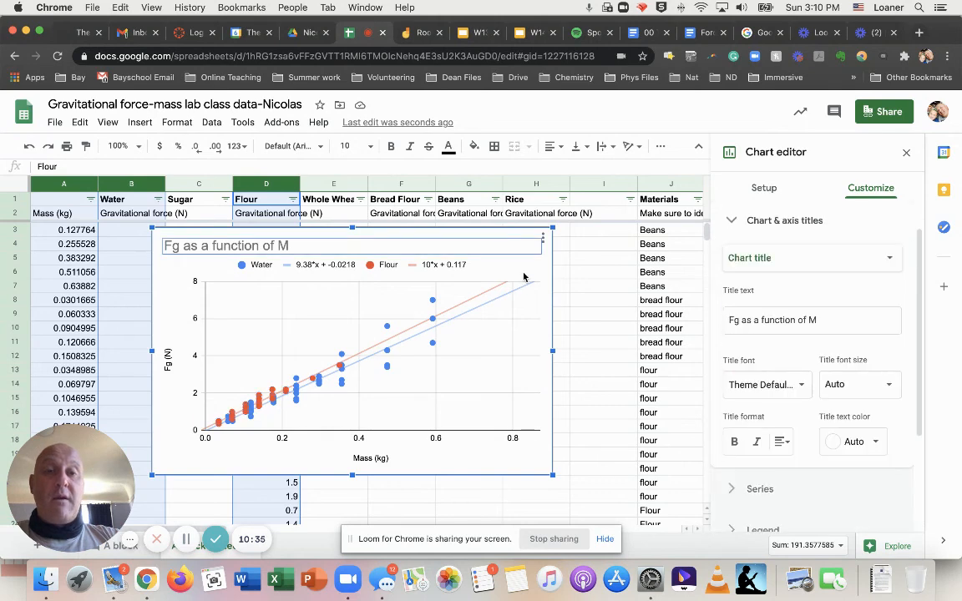